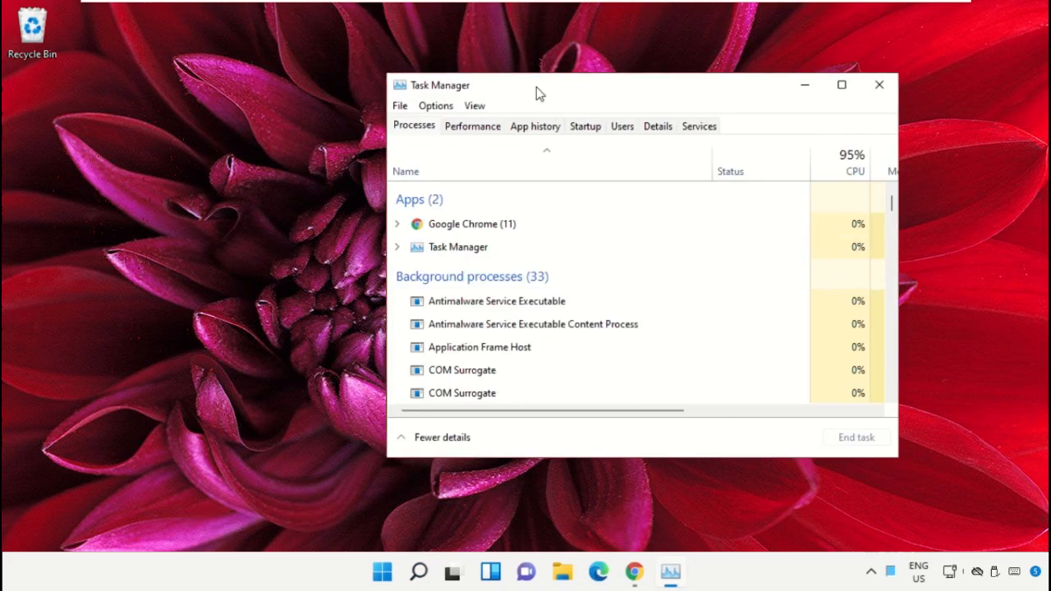
Start a new task from Task Manager and open the file browser for choosing its program.
{"action": "left_click_drag", "start_coordinate": [536, 87], "coordinate": [238, 165]}
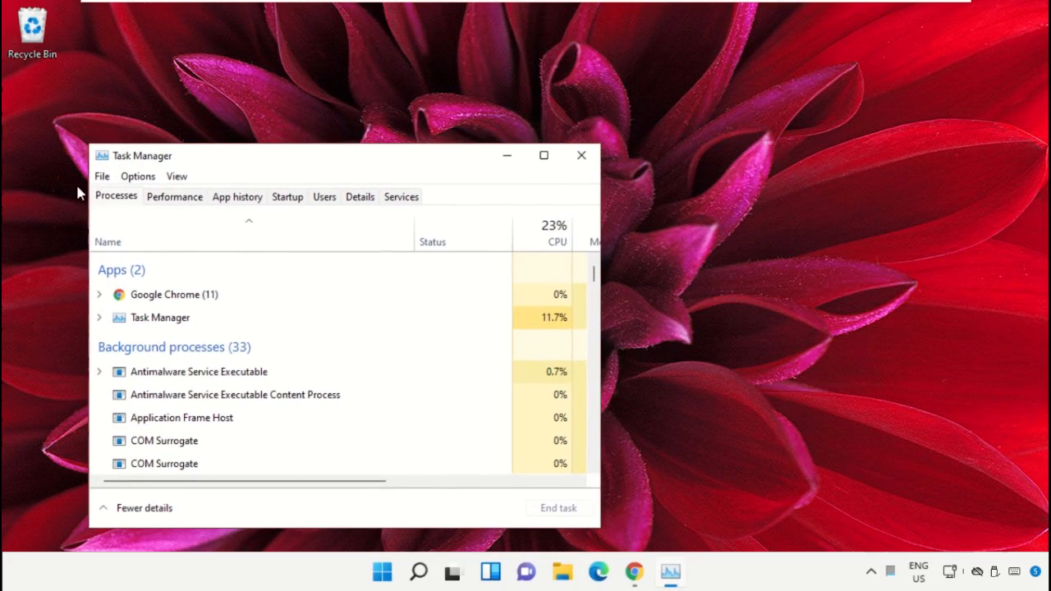
{"action": "left_click", "coordinate": [138, 176]}
{"action": "mouse_move", "coordinate": [100, 176]}
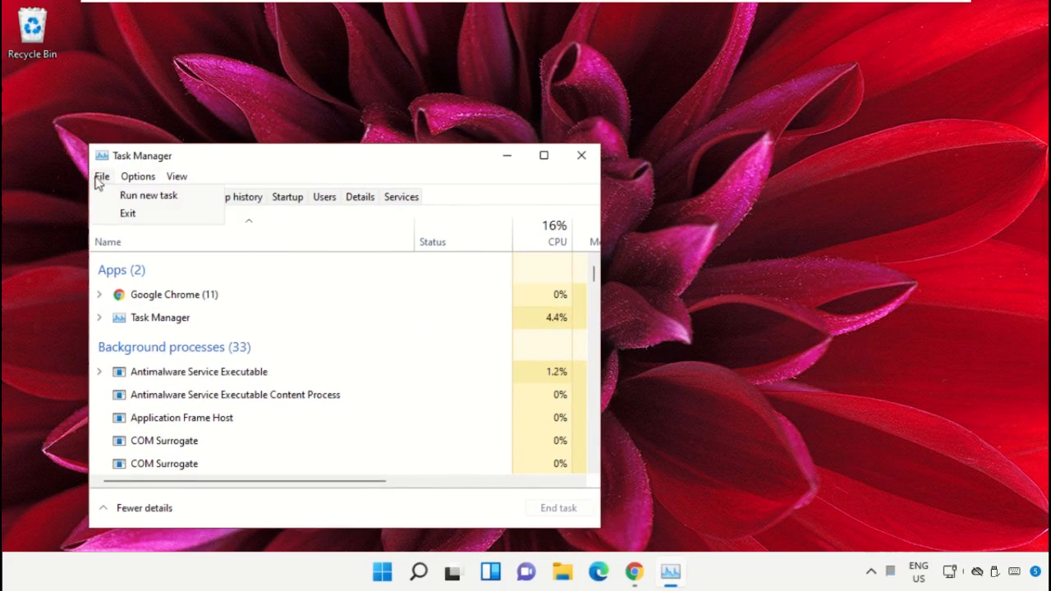
{"action": "left_click", "coordinate": [119, 199]}
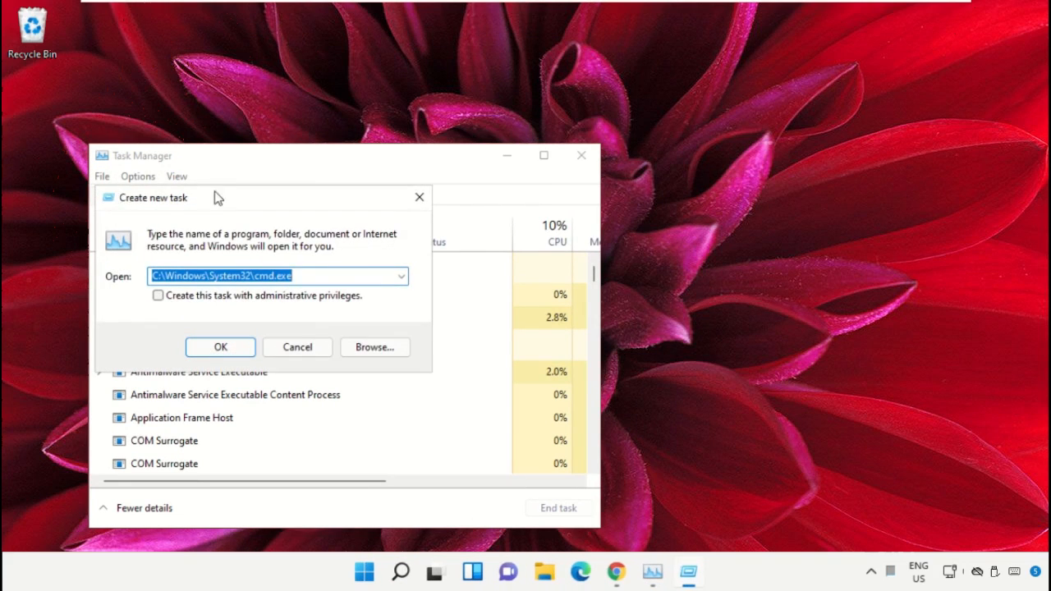
{"action": "left_click_drag", "start_coordinate": [219, 198], "coordinate": [734, 159]}
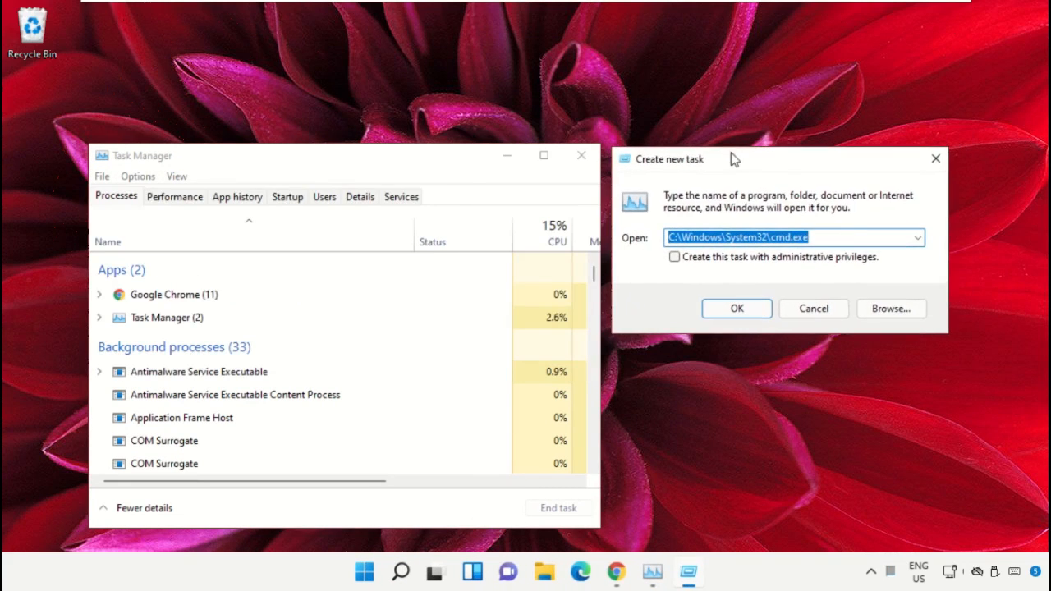
{"action": "left_click", "coordinate": [880, 317]}
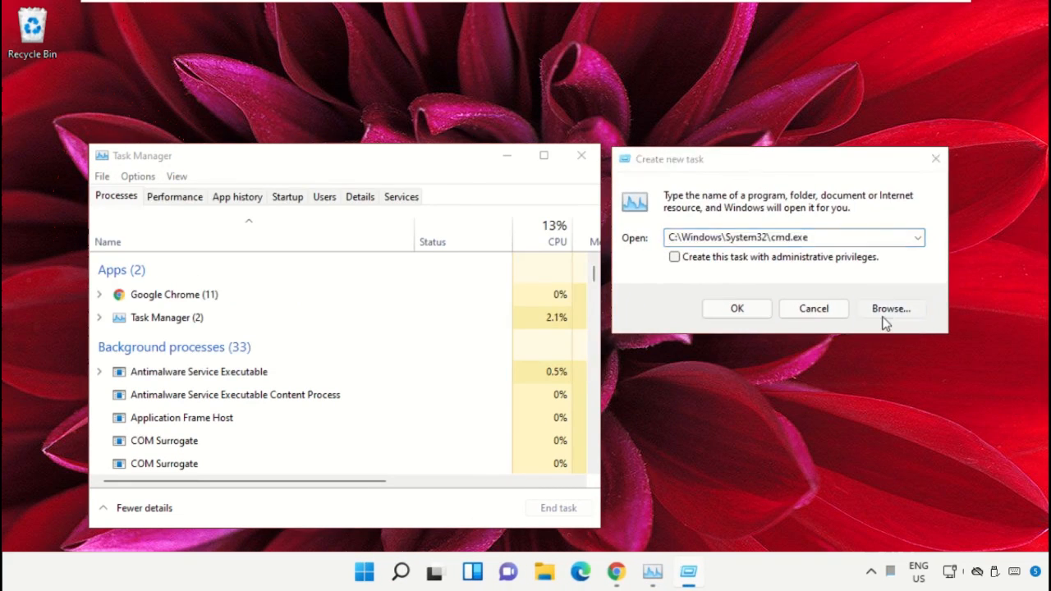
Browse to the System32 folder inside Windows on Local Disk (C:).
{"action": "left_click", "coordinate": [544, 245]}
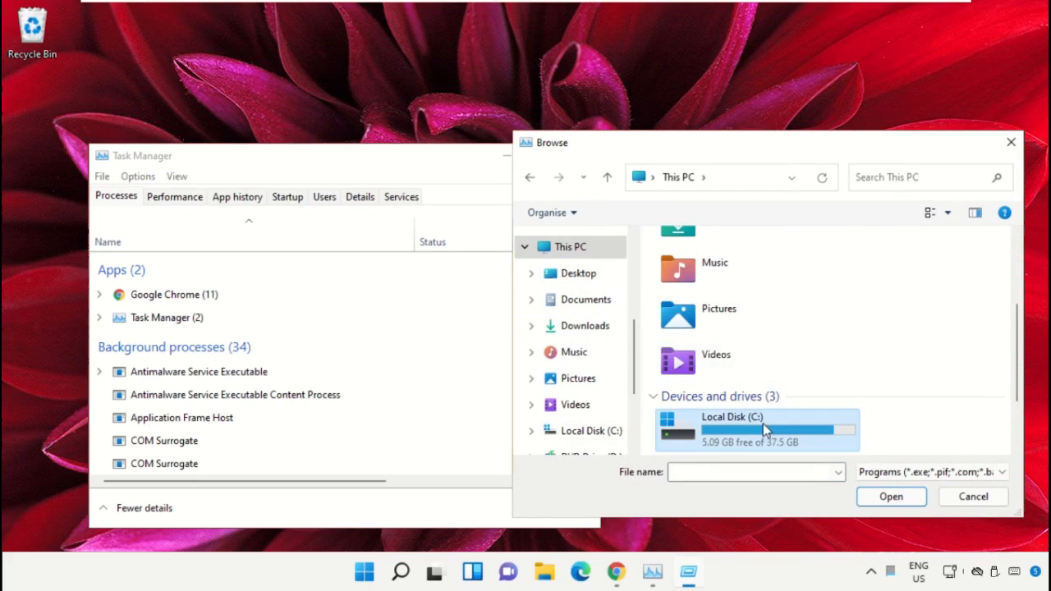
{"action": "double_click", "coordinate": [764, 429]}
{"action": "scroll", "coordinate": [751, 336], "scroll_direction": "down", "scroll_amount": 3}
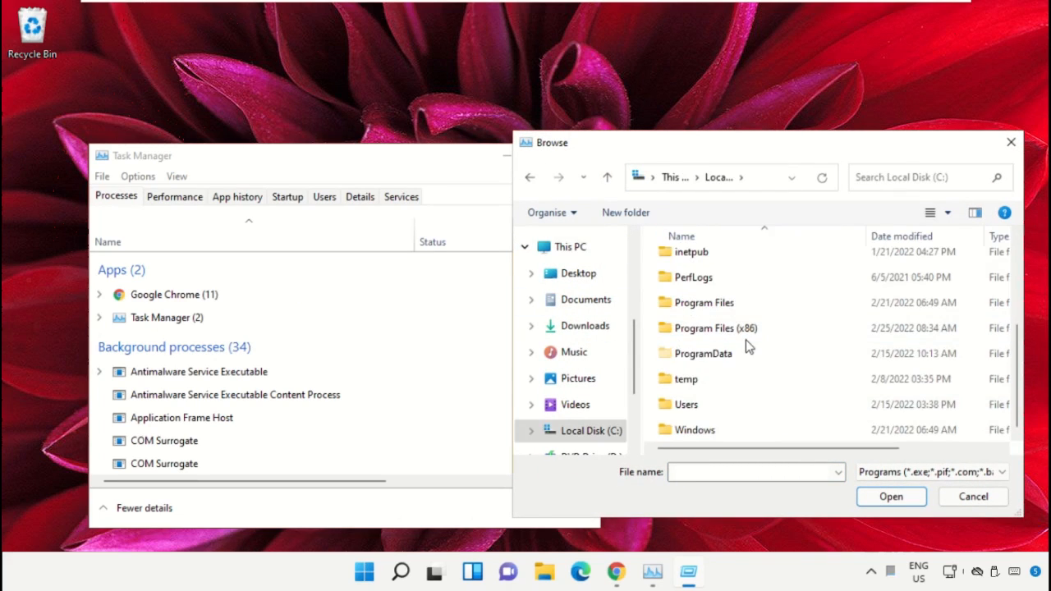
{"action": "double_click", "coordinate": [711, 430]}
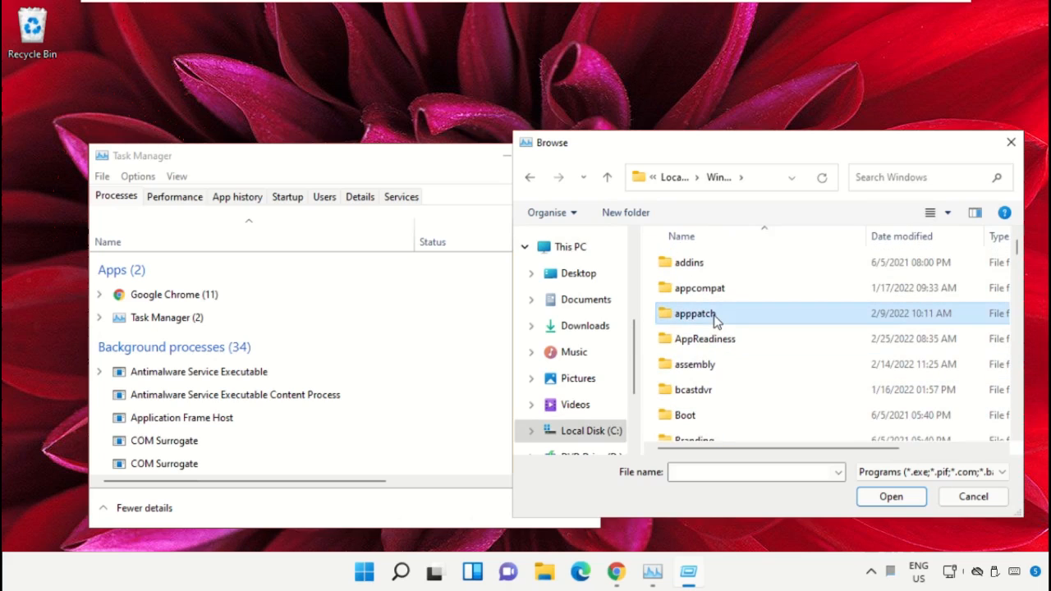
{"action": "type", "text": "sys"}
{"action": "double_click", "coordinate": [699, 291]}
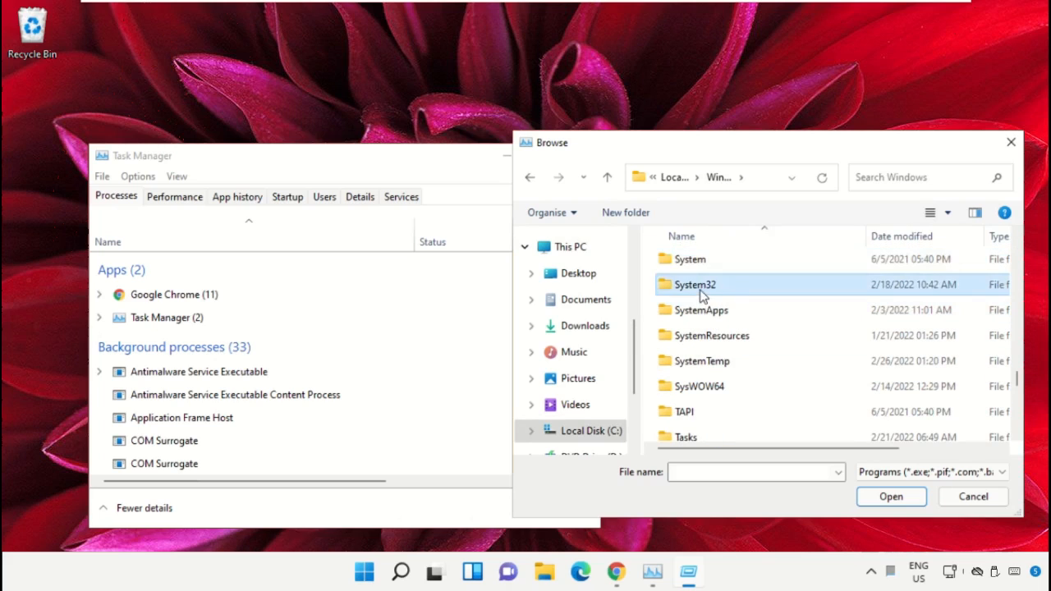
Choose cmd.exe from System32 as the new task's program and run it with administrative privileges.
{"action": "scroll", "coordinate": [723, 331], "scroll_direction": "down", "scroll_amount": 2}
{"action": "scroll", "coordinate": [723, 331], "scroll_direction": "down", "scroll_amount": 3}
{"action": "left_click", "coordinate": [722, 331]}
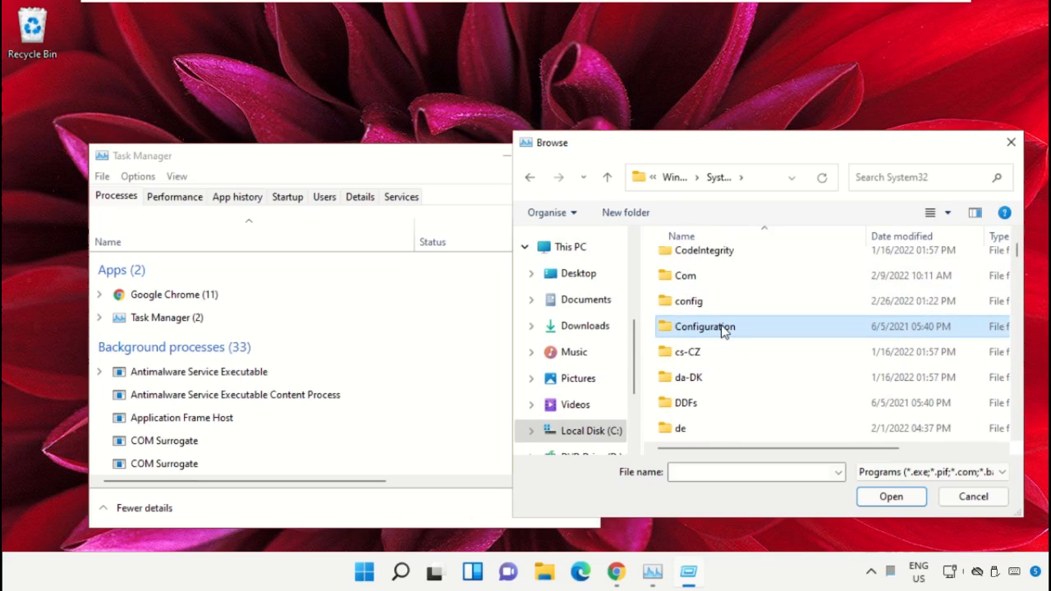
{"action": "key", "text": "Down"}
{"action": "key", "text": "Down"}
{"action": "key", "text": "Down"}
{"action": "key", "text": "Down"}
{"action": "key", "text": "Down"}
{"action": "key", "text": "Down"}
{"action": "key", "text": "Down"}
{"action": "key", "text": "Down"}
{"action": "key", "text": "Down"}
{"action": "key", "text": "Down"}
{"action": "key", "text": "Down"}
{"action": "key", "text": "Down"}
{"action": "key", "text": "Down"}
{"action": "key", "text": "Down"}
{"action": "key", "text": "Down"}
{"action": "key", "text": "Down"}
{"action": "key", "text": "Down"}
{"action": "key", "text": "Down"}
{"action": "key", "text": "Down"}
{"action": "key", "text": "Down"}
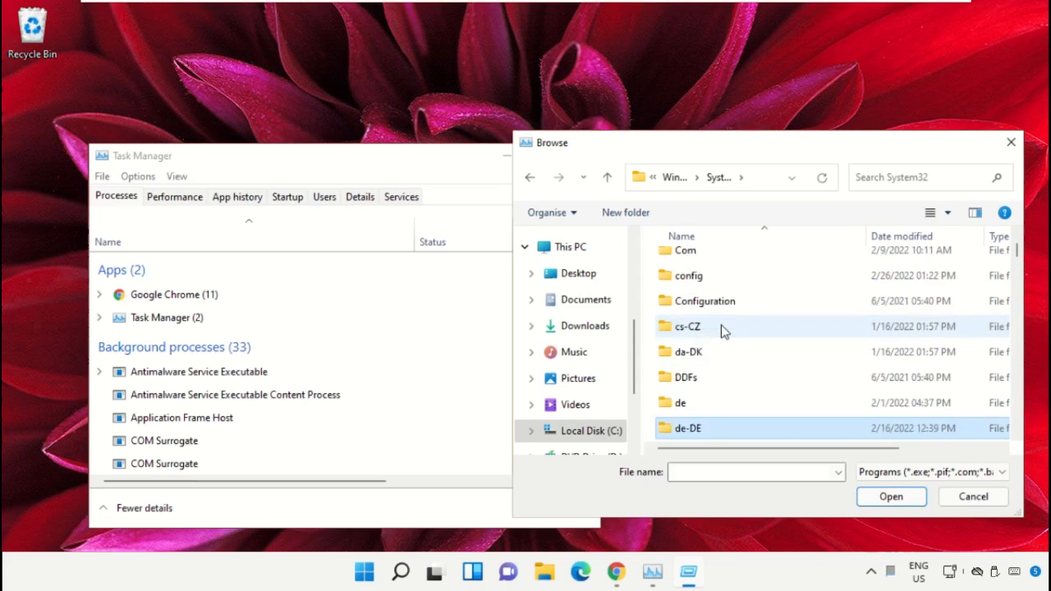
{"action": "key", "text": "Down"}
{"action": "key", "text": "Down"}
{"action": "key", "text": "Down"}
{"action": "key", "text": "Down"}
{"action": "key", "text": "Down"}
{"action": "key", "text": "Down"}
{"action": "key", "text": "Down"}
{"action": "key", "text": "Down"}
{"action": "key", "text": "Down"}
{"action": "key", "text": "Down"}
{"action": "key", "text": "Down"}
{"action": "key", "text": "Down"}
{"action": "key", "text": "Down"}
{"action": "key", "text": "Down"}
{"action": "key", "text": "Down"}
{"action": "key", "text": "Down"}
{"action": "key", "text": "Down"}
{"action": "key", "text": "Down"}
{"action": "key", "text": "Down"}
{"action": "key", "text": "Down"}
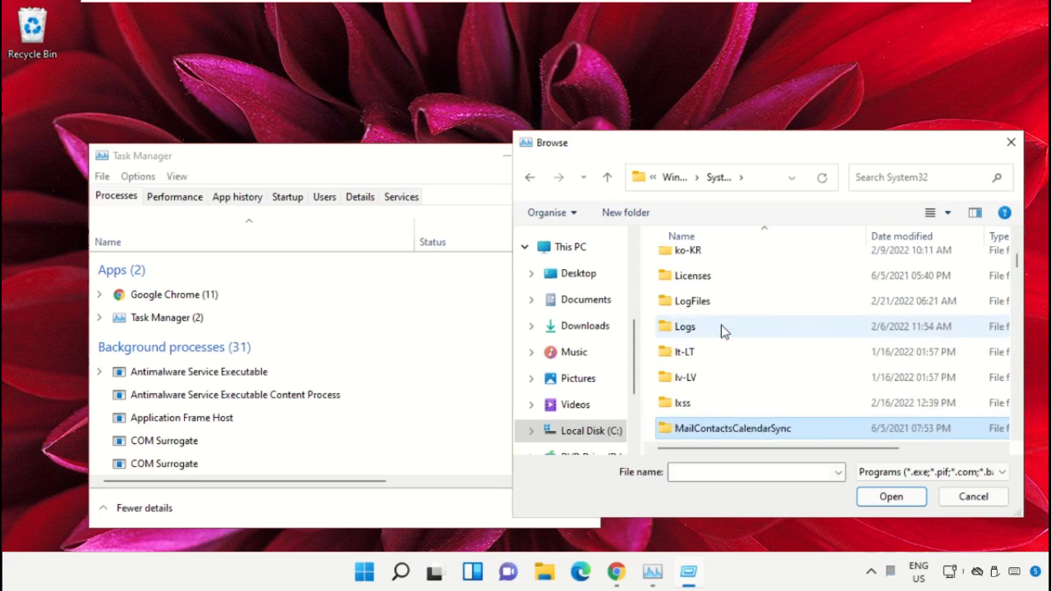
{"action": "scroll", "coordinate": [735, 324], "scroll_direction": "down", "scroll_amount": 12}
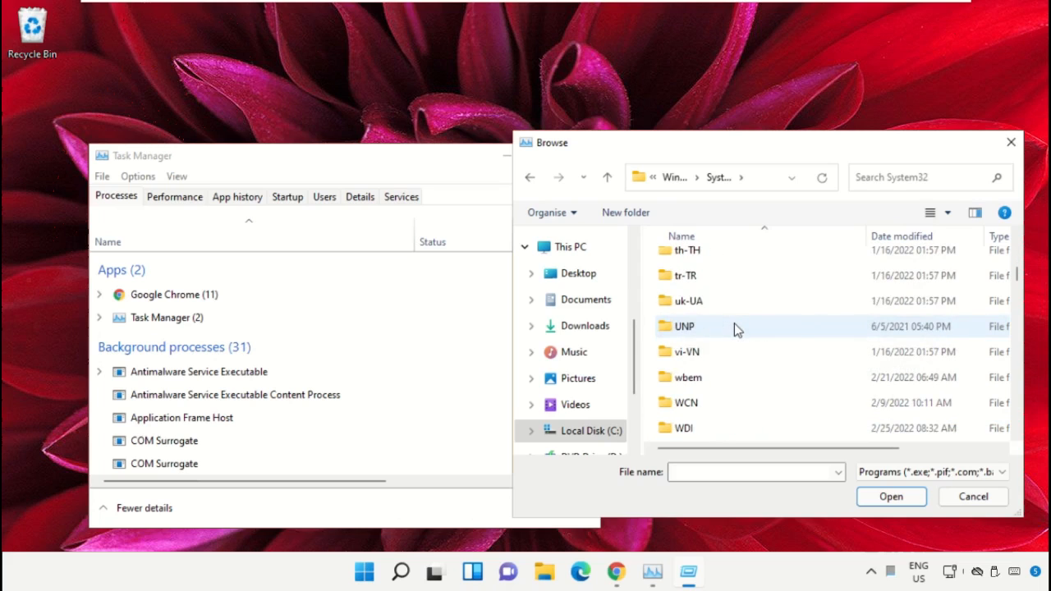
{"action": "type", "text": "cmd.exe"}
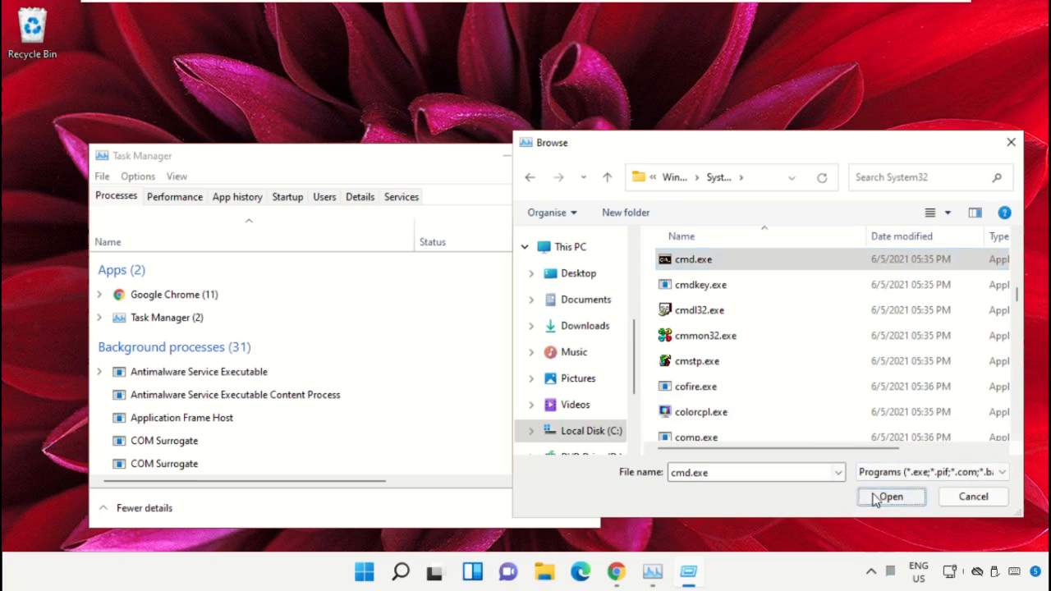
{"action": "left_click", "coordinate": [891, 496]}
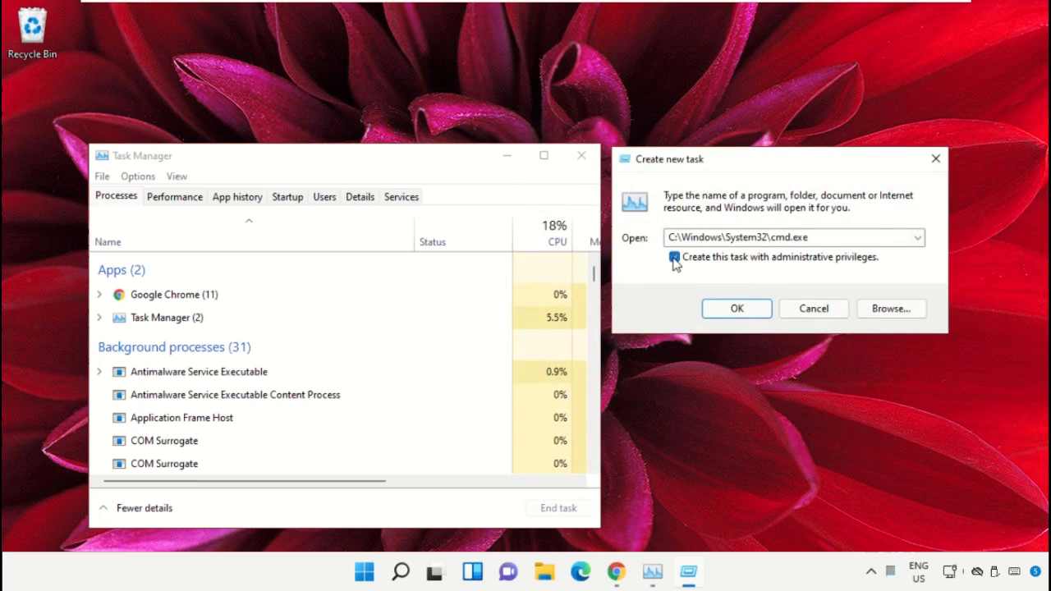
{"action": "left_click", "coordinate": [749, 310]}
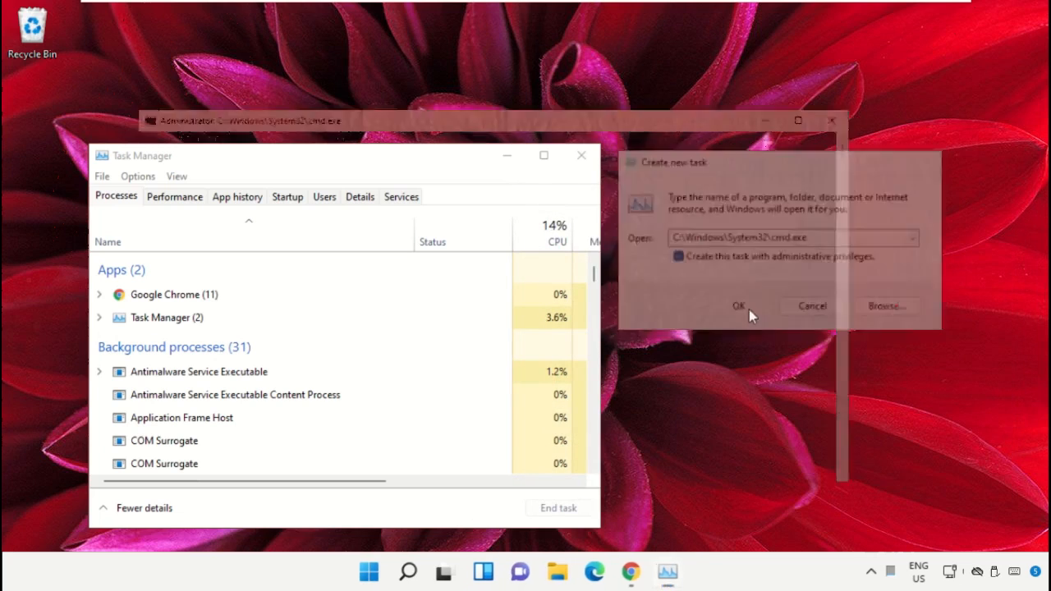
Minimize Task Manager, then shrink the Command Prompt window and place it near the middle of the desktop.
{"action": "left_click", "coordinate": [514, 158]}
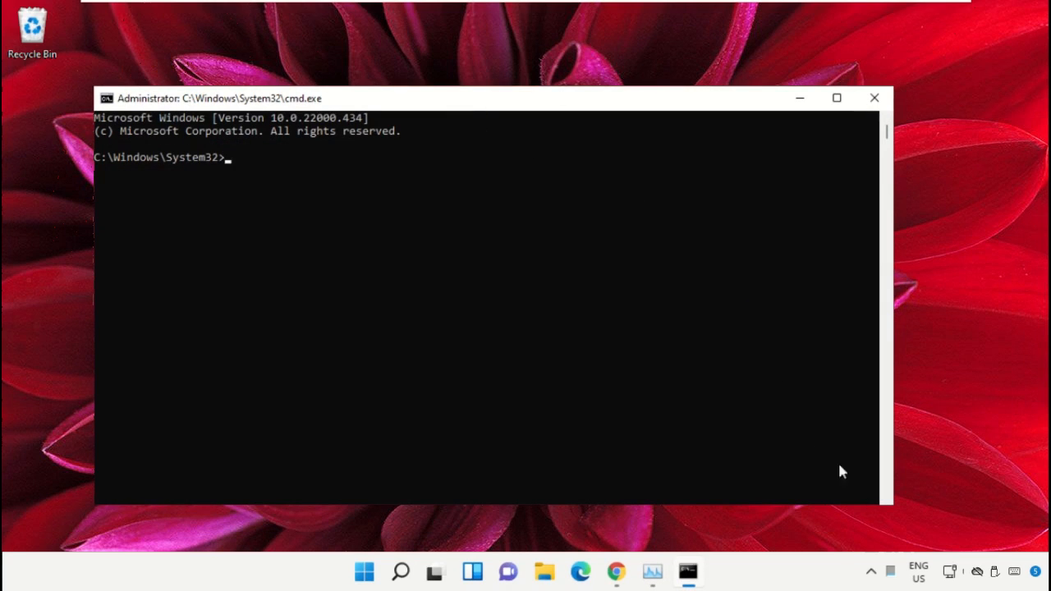
{"action": "left_click_drag", "start_coordinate": [893, 508], "coordinate": [689, 397]}
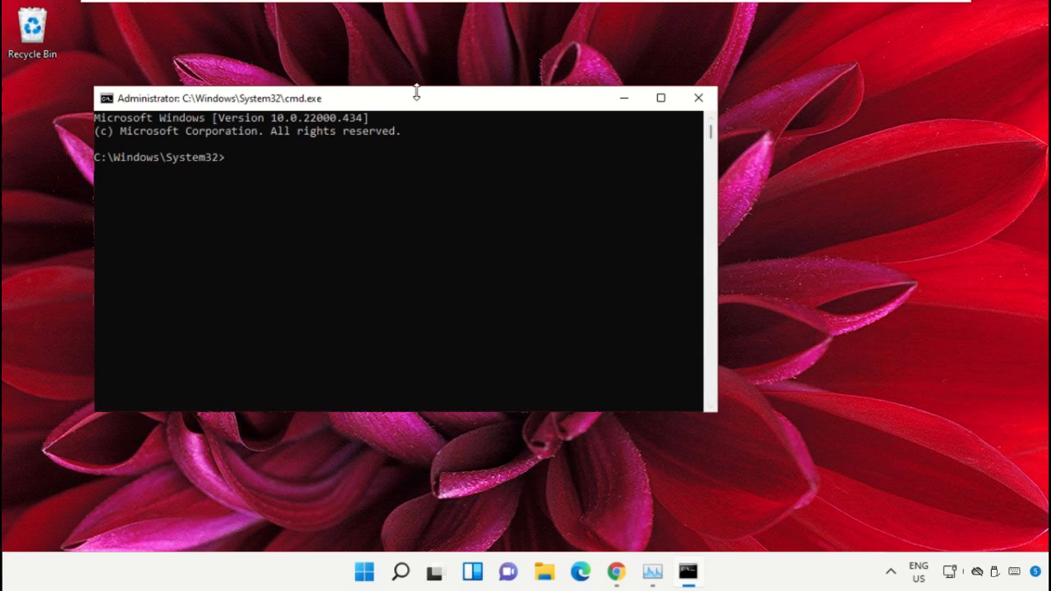
{"action": "left_click_drag", "start_coordinate": [410, 107], "coordinate": [518, 221]}
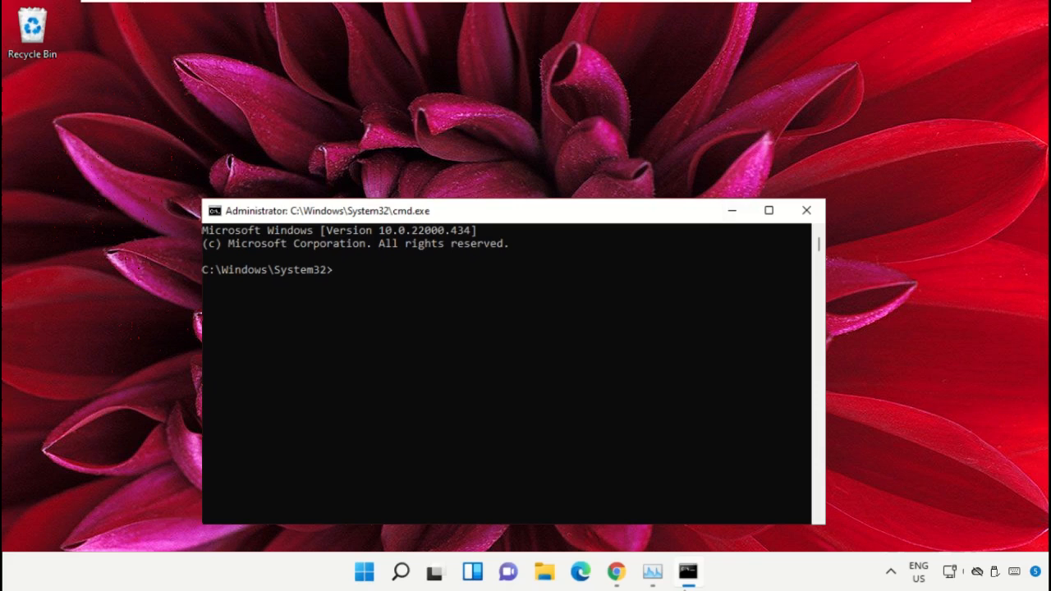
Switch to Chrome, search Google for "hows.tech windows commands" and open the Important Windows Commands page.
{"action": "left_click", "coordinate": [618, 575]}
{"action": "left_click", "coordinate": [353, 296]}
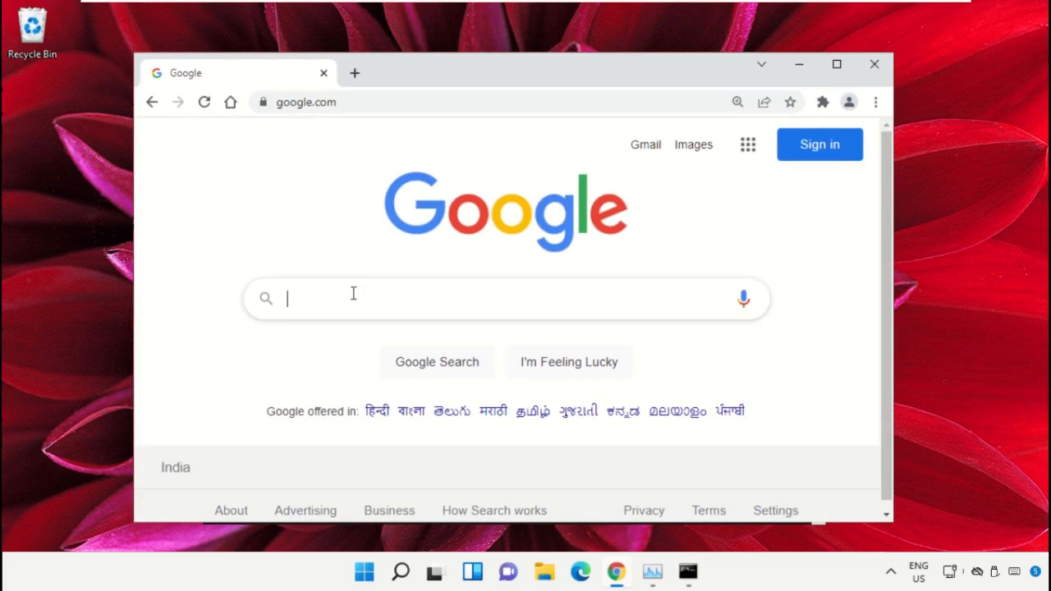
{"action": "type", "text": "hows"}
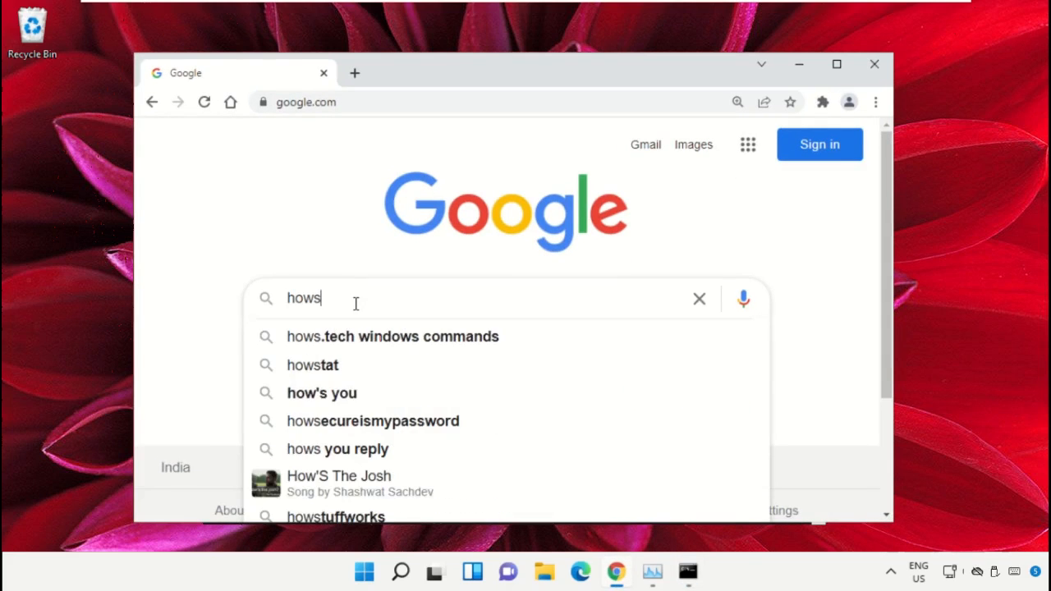
{"action": "key", "text": "Down"}
{"action": "key", "text": "Return"}
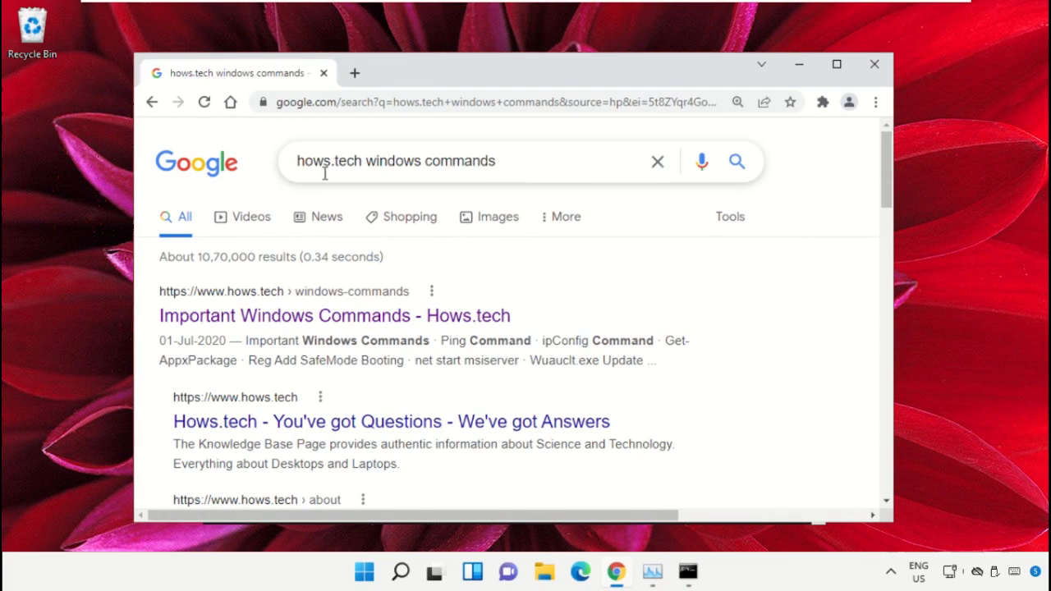
{"action": "left_click", "coordinate": [394, 320]}
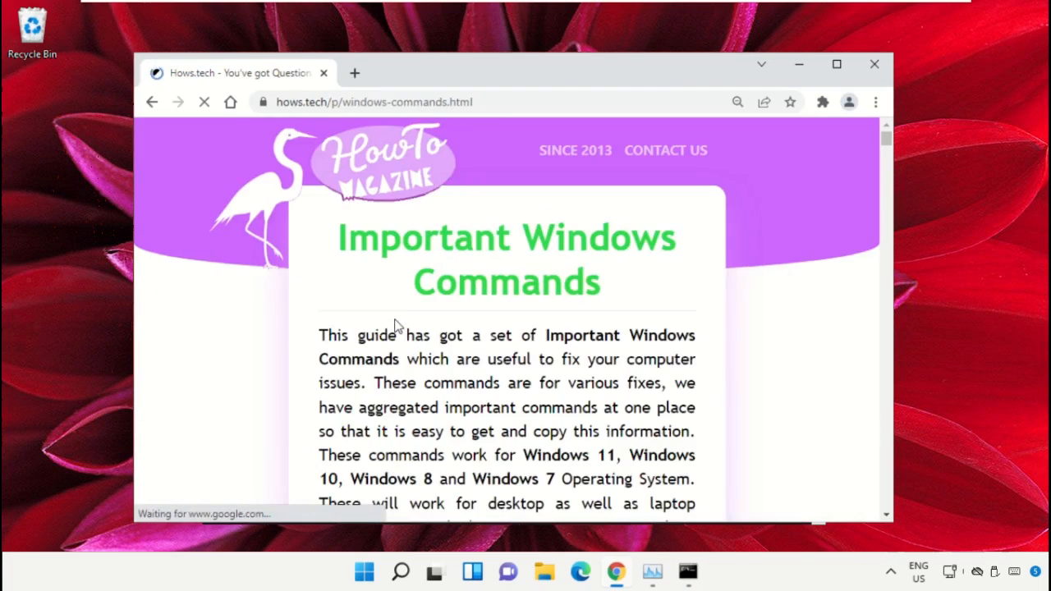
Look through the Important Windows Commands page for the System File Checker commands 11 to 13.
{"action": "scroll", "coordinate": [657, 297], "scroll_direction": "down", "scroll_amount": 8}
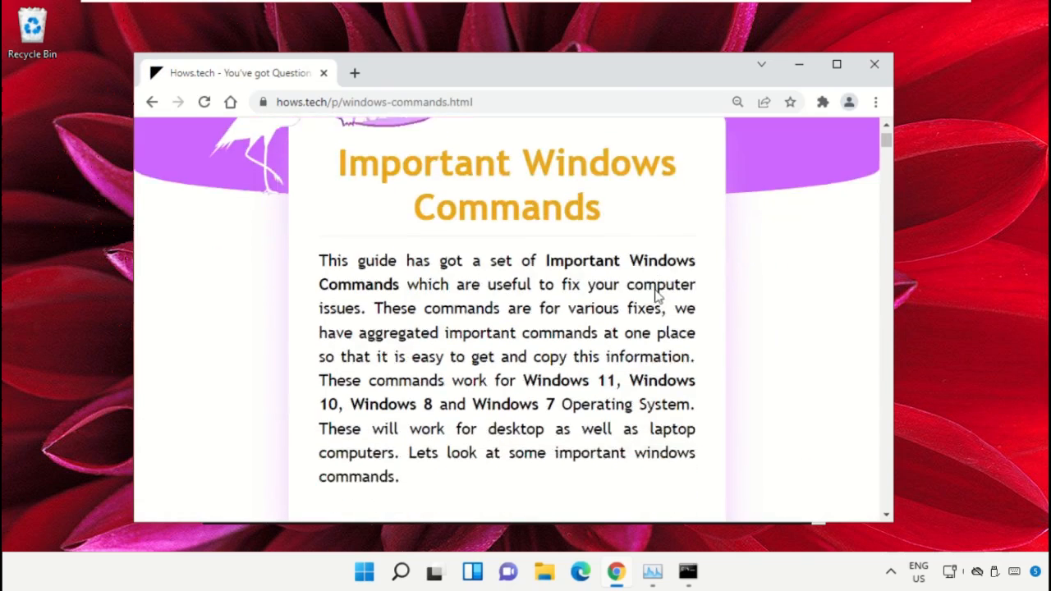
{"action": "scroll", "coordinate": [657, 296], "scroll_direction": "down", "scroll_amount": 10}
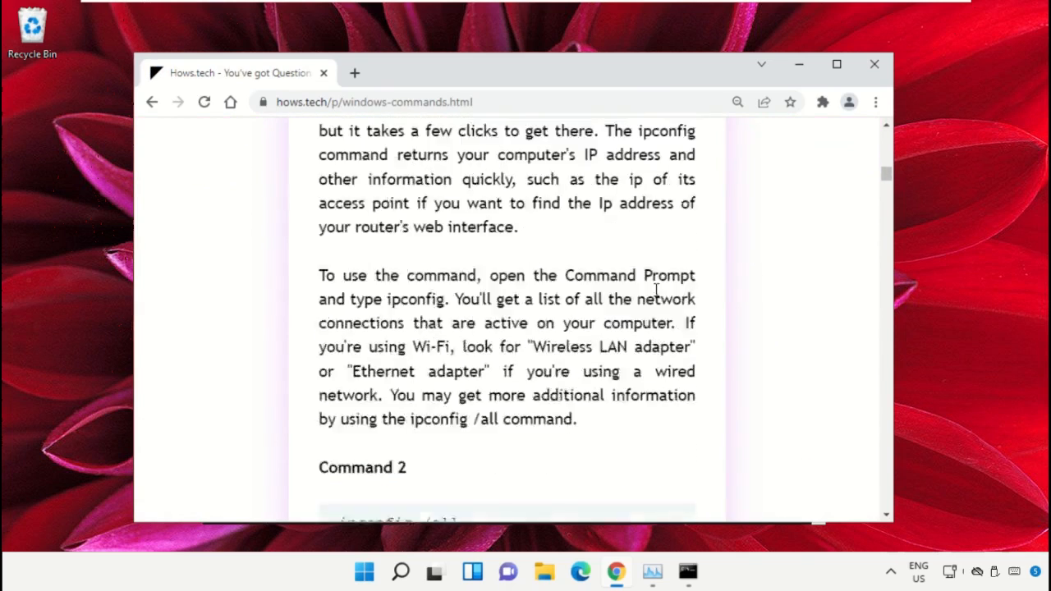
{"action": "scroll", "coordinate": [657, 296], "scroll_direction": "down", "scroll_amount": 10}
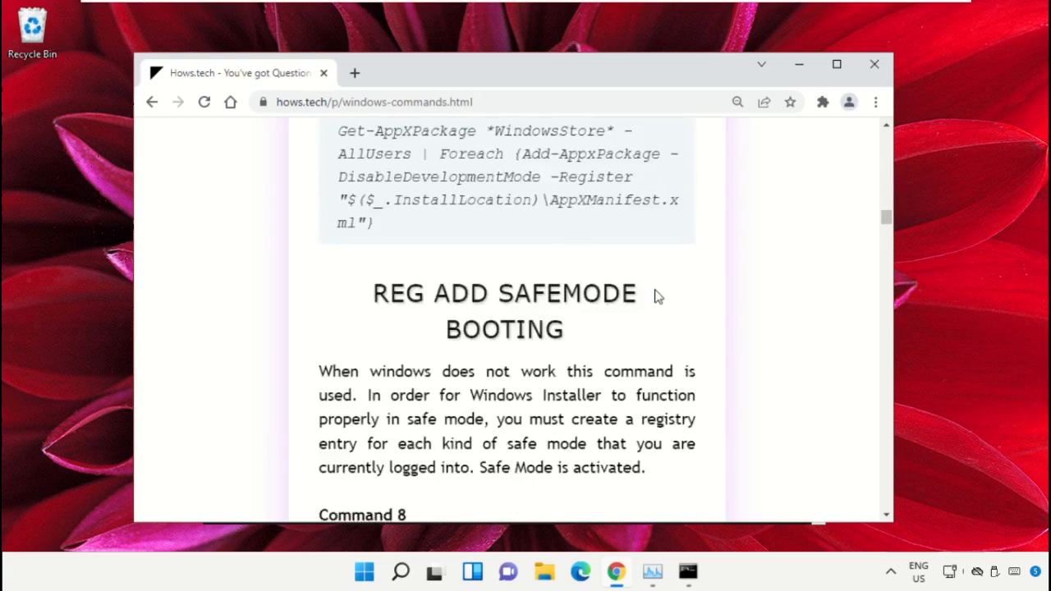
{"action": "scroll", "coordinate": [541, 313], "scroll_direction": "down", "scroll_amount": 4}
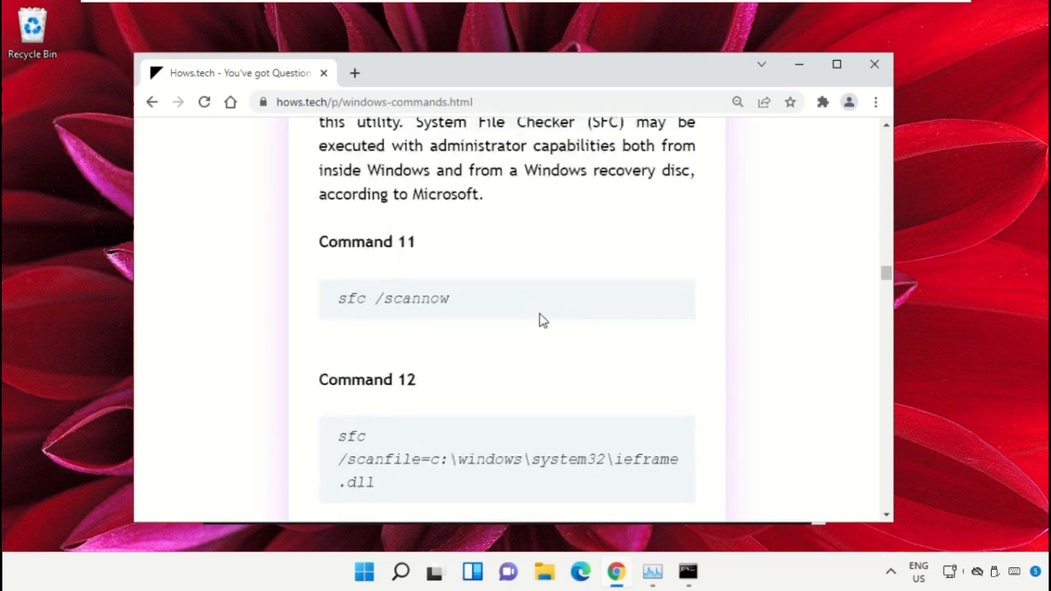
{"action": "scroll", "coordinate": [542, 321], "scroll_direction": "down", "scroll_amount": 1}
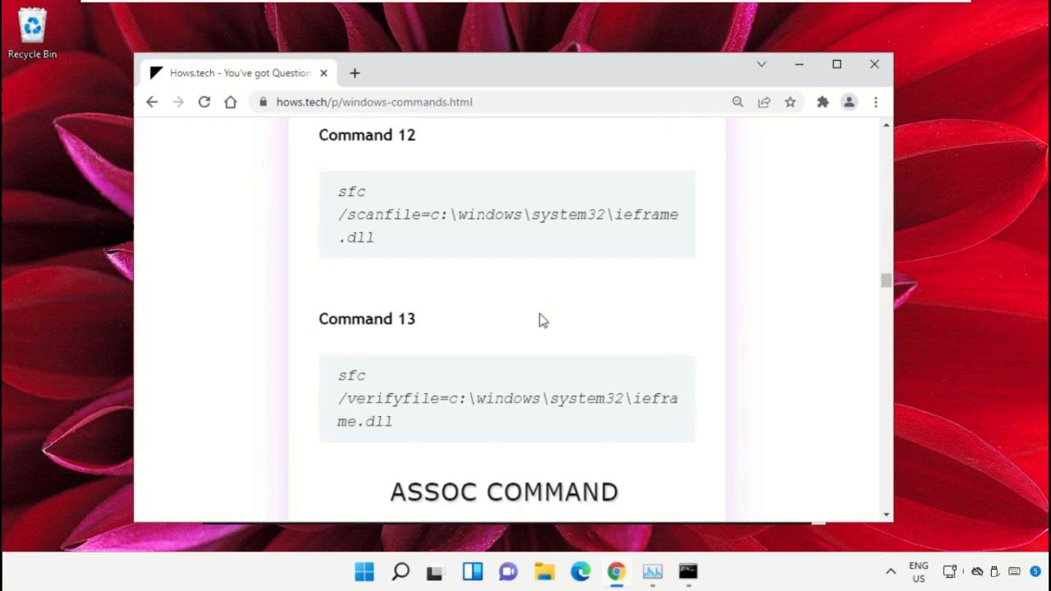
{"action": "scroll", "coordinate": [542, 320], "scroll_direction": "down", "scroll_amount": 1}
{"action": "scroll", "coordinate": [542, 320], "scroll_direction": "up", "scroll_amount": 2}
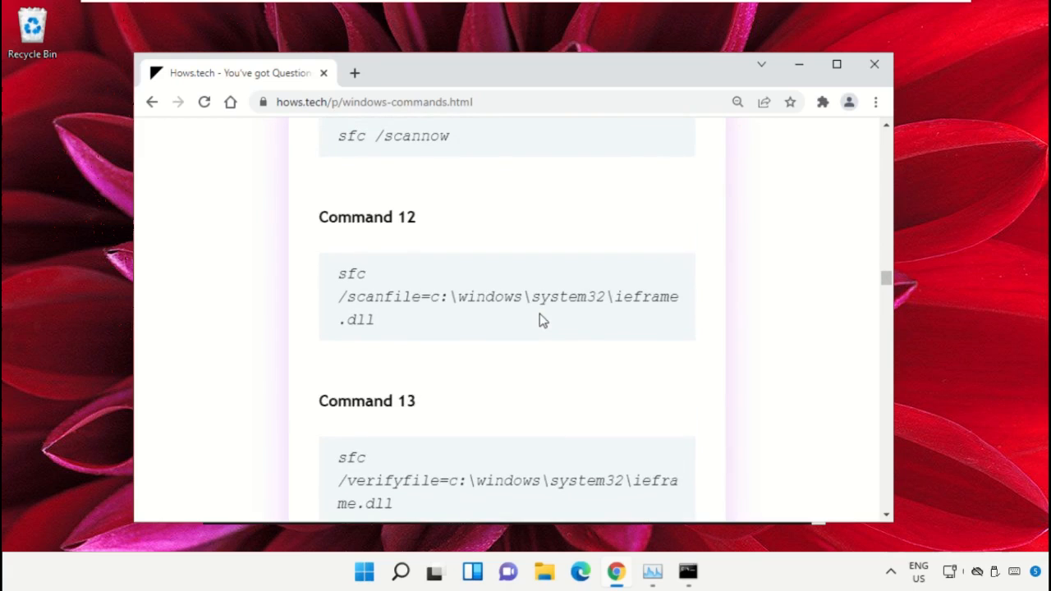
{"action": "scroll", "coordinate": [542, 320], "scroll_direction": "up", "scroll_amount": 1}
Bring back the Command Prompt and arrange it beside the Chrome window so the sfc commands stay readable.
{"action": "left_click", "coordinate": [685, 571]}
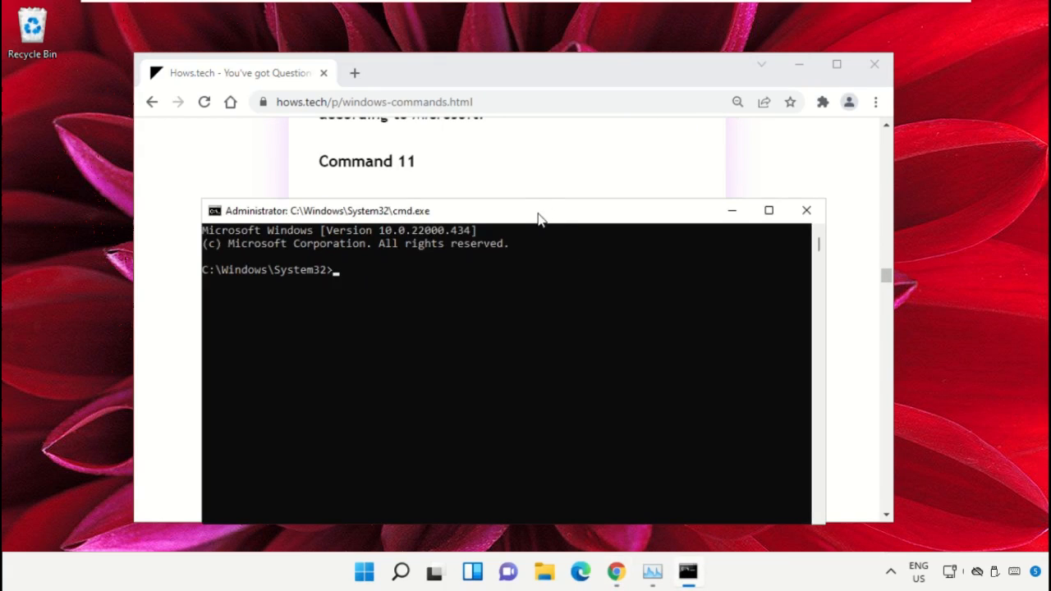
{"action": "left_click_drag", "start_coordinate": [538, 217], "coordinate": [669, 240]}
{"action": "left_click_drag", "start_coordinate": [539, 79], "coordinate": [449, 88]}
{"action": "left_click", "coordinate": [836, 236]}
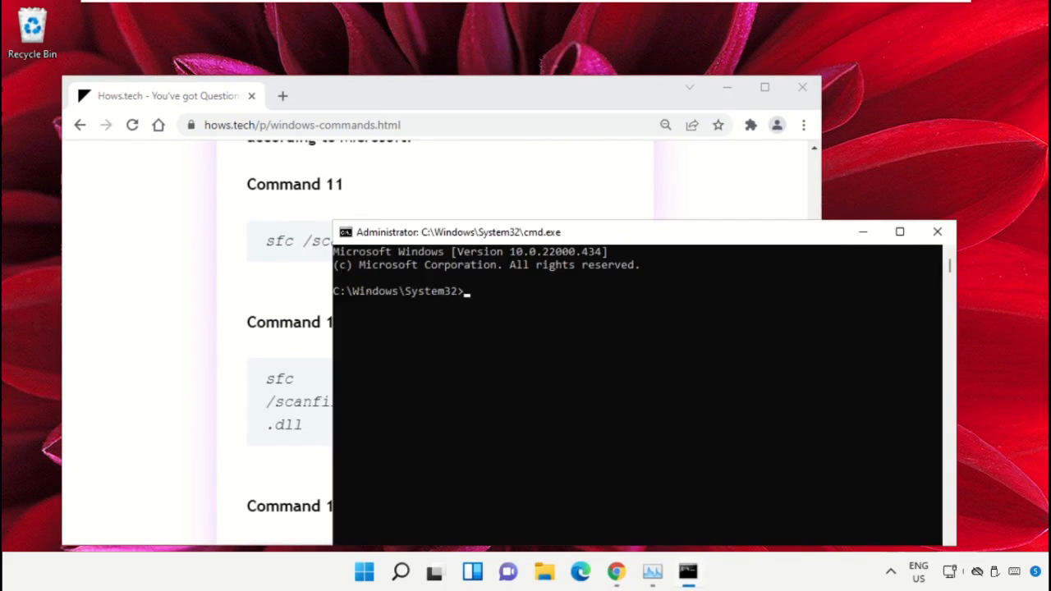
{"action": "left_click_drag", "start_coordinate": [685, 240], "coordinate": [803, 159]}
Copy Command 12, sfc /scanfile=c:\windows\system32\ieframe.dll, from the page and paste it at the Command Prompt.
{"action": "triple_click", "coordinate": [302, 417]}
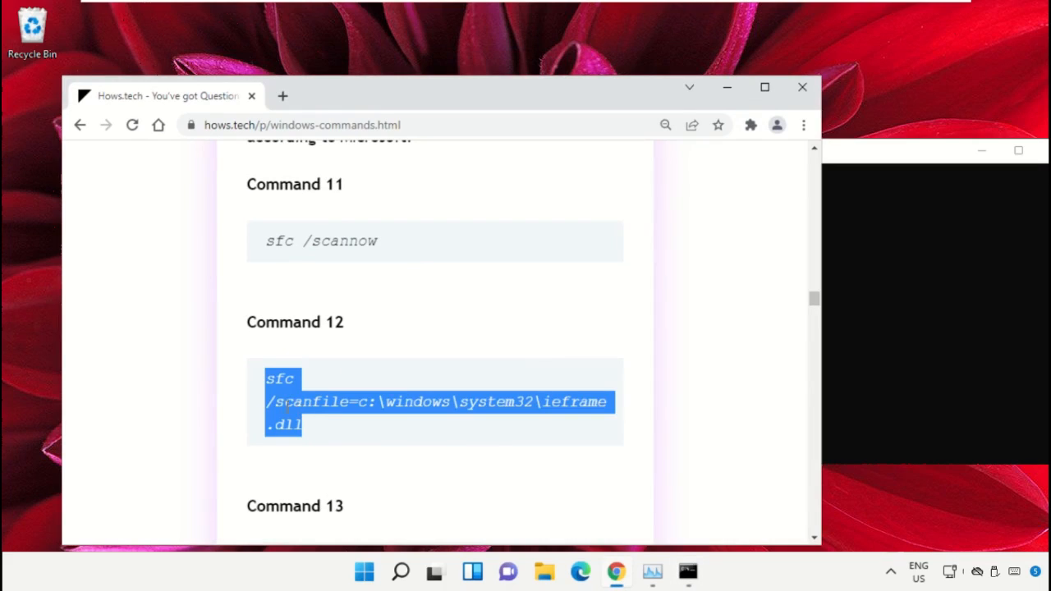
{"action": "left_click", "coordinate": [371, 402]}
{"action": "triple_click", "coordinate": [343, 408]}
{"action": "right_click", "coordinate": [340, 407]}
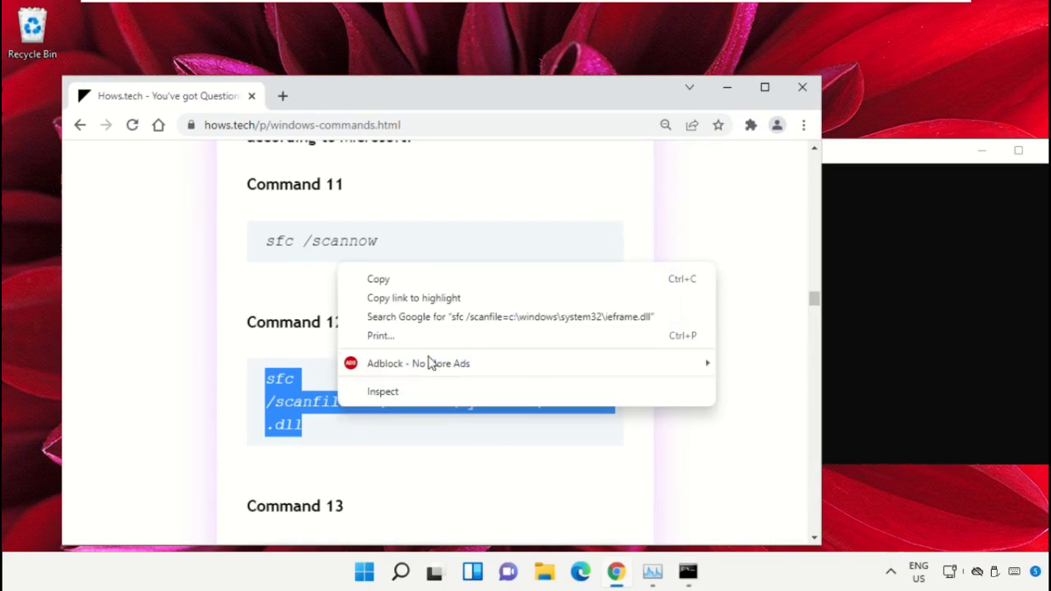
{"action": "left_click", "coordinate": [440, 281]}
{"action": "left_click", "coordinate": [885, 211]}
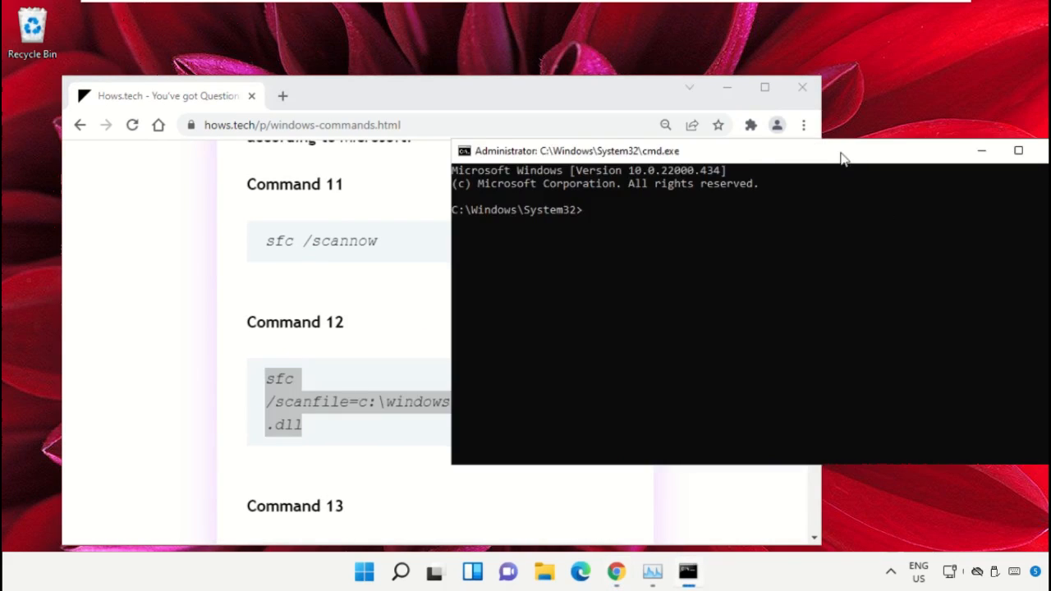
{"action": "right_click", "coordinate": [632, 224]}
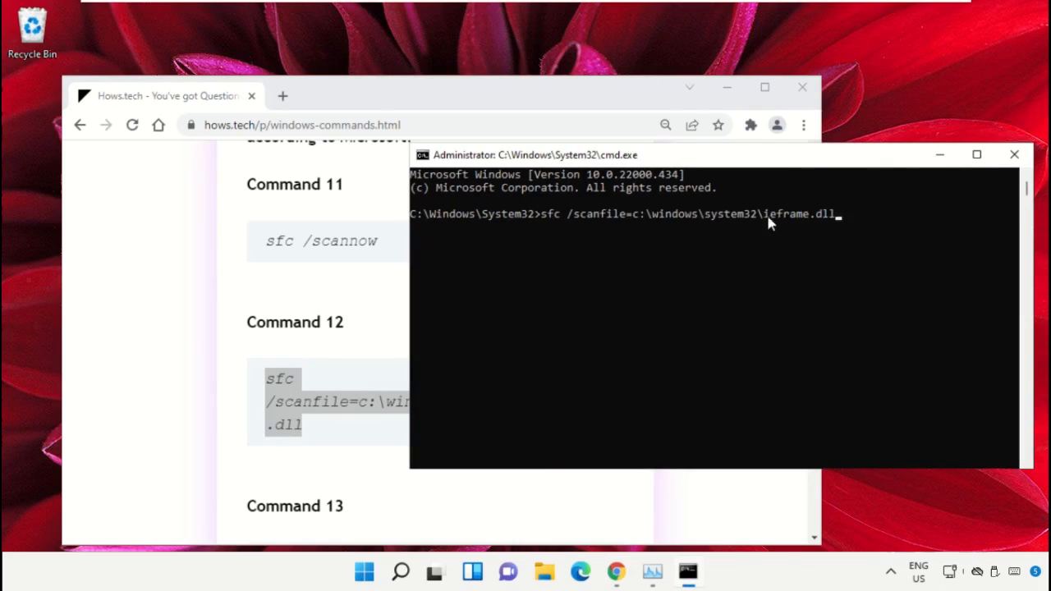
Run the pasted scan command, and copy Command 13, sfc /verifyfile=c:\windows\system32\ieframe.dll, from the web page and run it in Command Prompt.
{"action": "key", "text": "Return"}
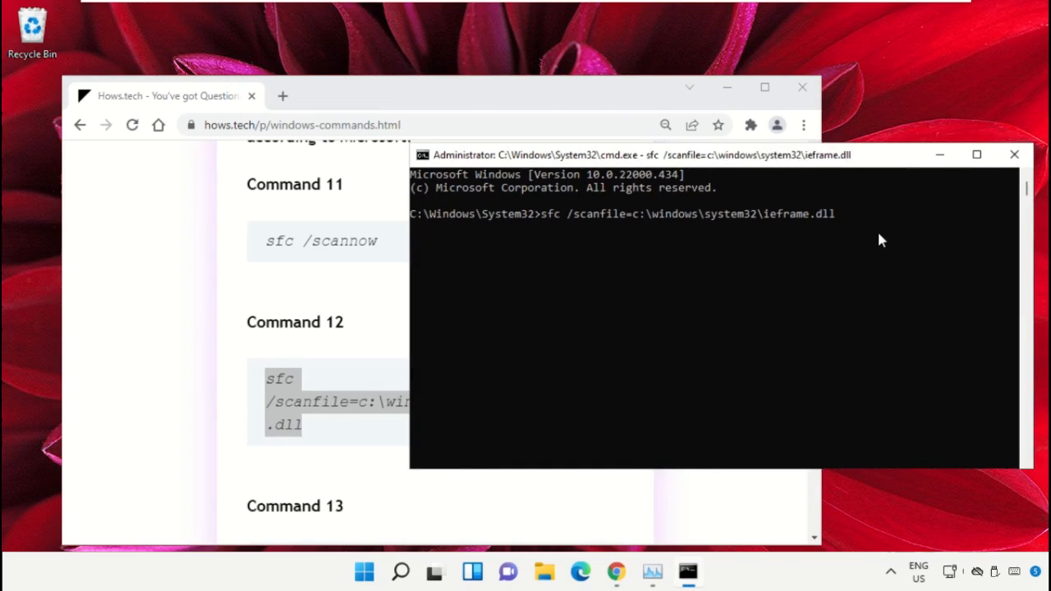
{"action": "left_click", "coordinate": [342, 296]}
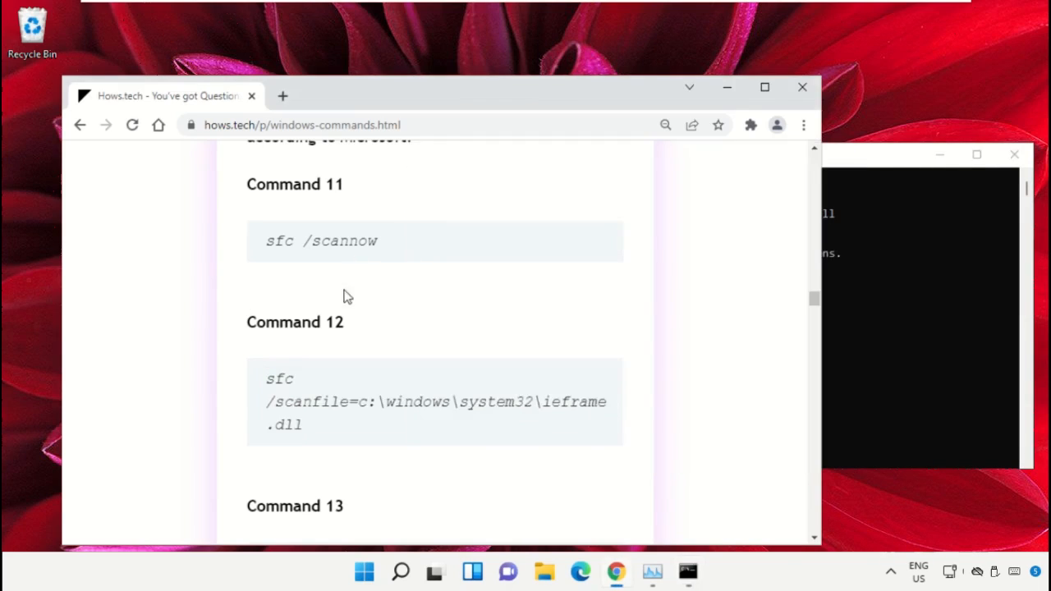
{"action": "scroll", "coordinate": [383, 331], "scroll_direction": "down", "scroll_amount": 2}
{"action": "scroll", "coordinate": [371, 301], "scroll_direction": "down", "scroll_amount": 1}
{"action": "triple_click", "coordinate": [355, 335]}
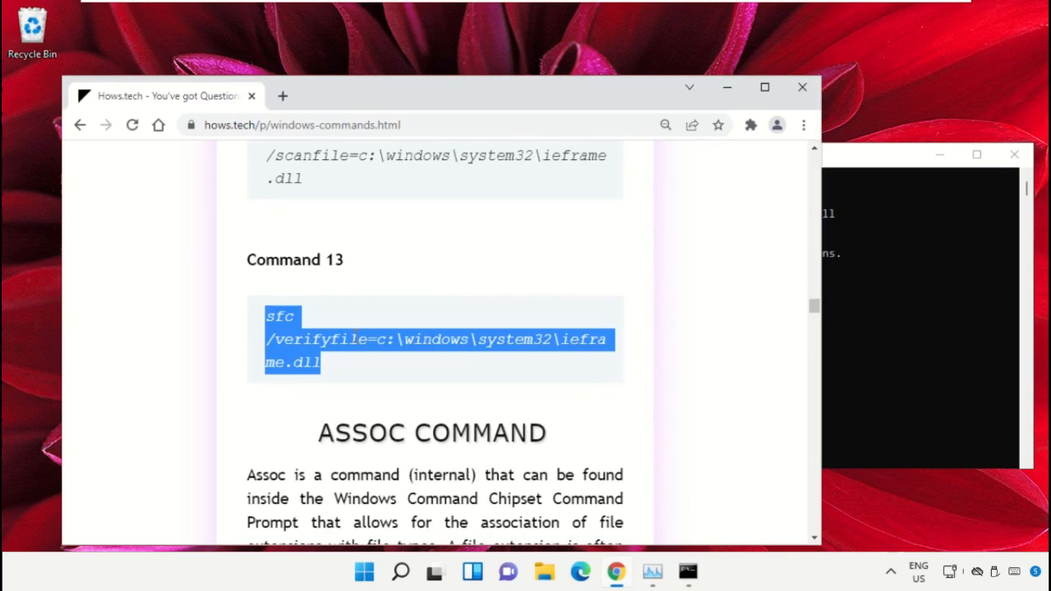
{"action": "right_click", "coordinate": [345, 342]}
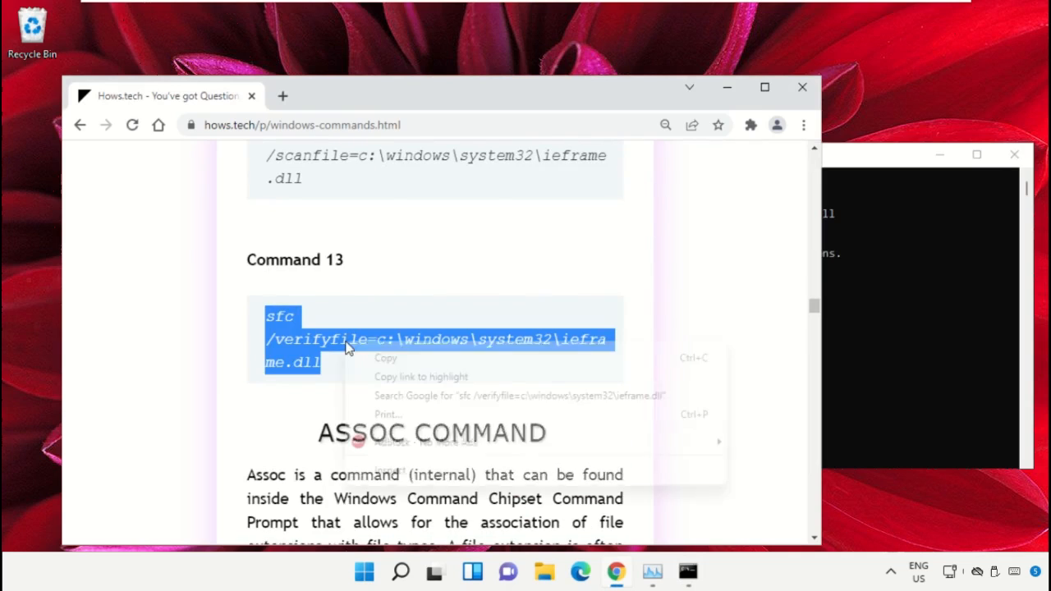
{"action": "left_click", "coordinate": [421, 365]}
{"action": "left_click", "coordinate": [921, 307]}
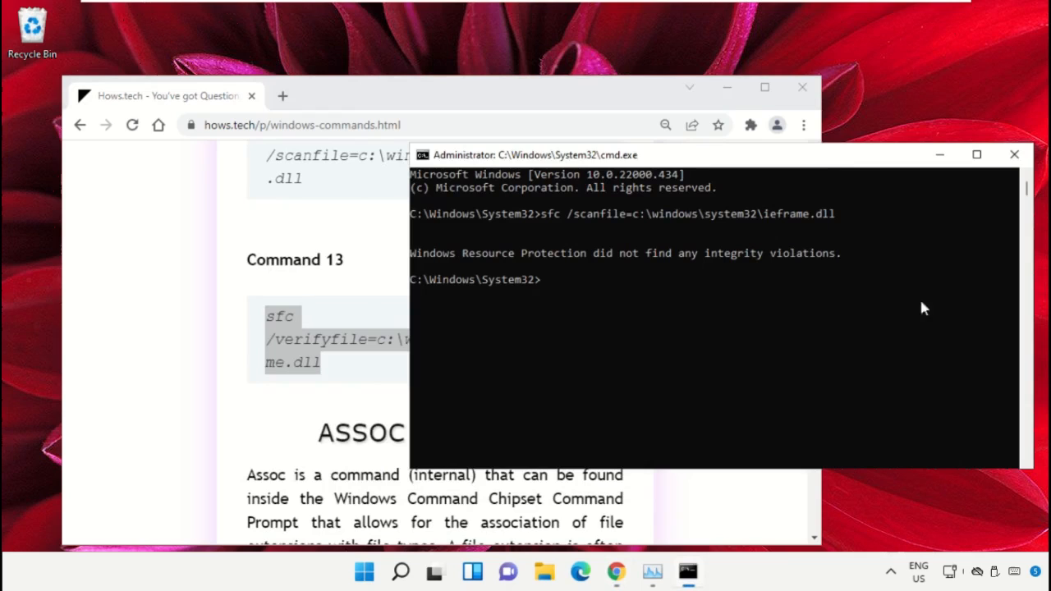
{"action": "right_click", "coordinate": [580, 290]}
{"action": "key", "text": "Return"}
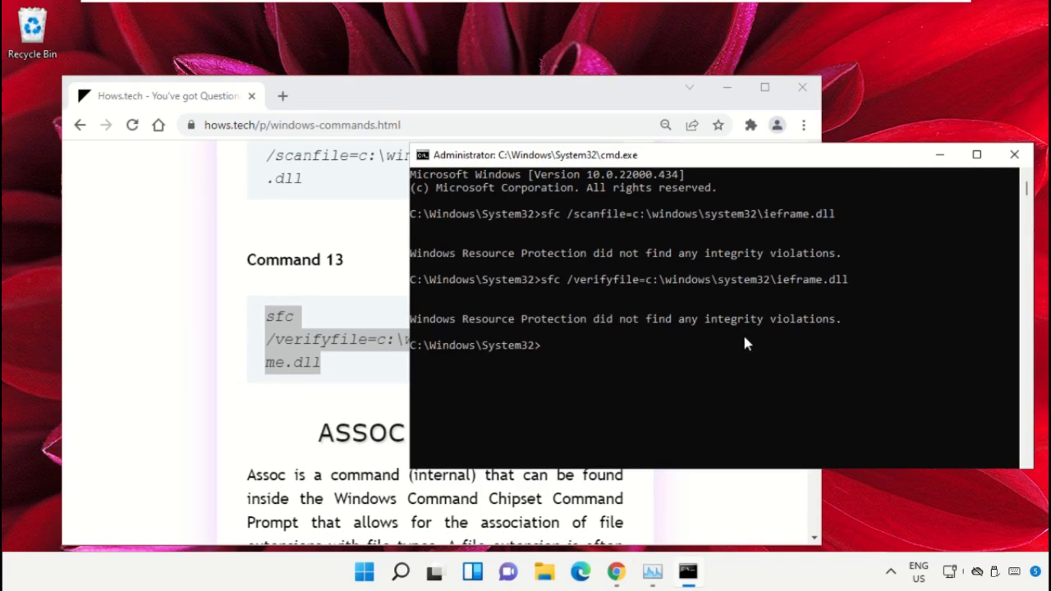
Minimize the Chrome window and end the Command Prompt session with the exit command.
{"action": "left_click", "coordinate": [726, 91]}
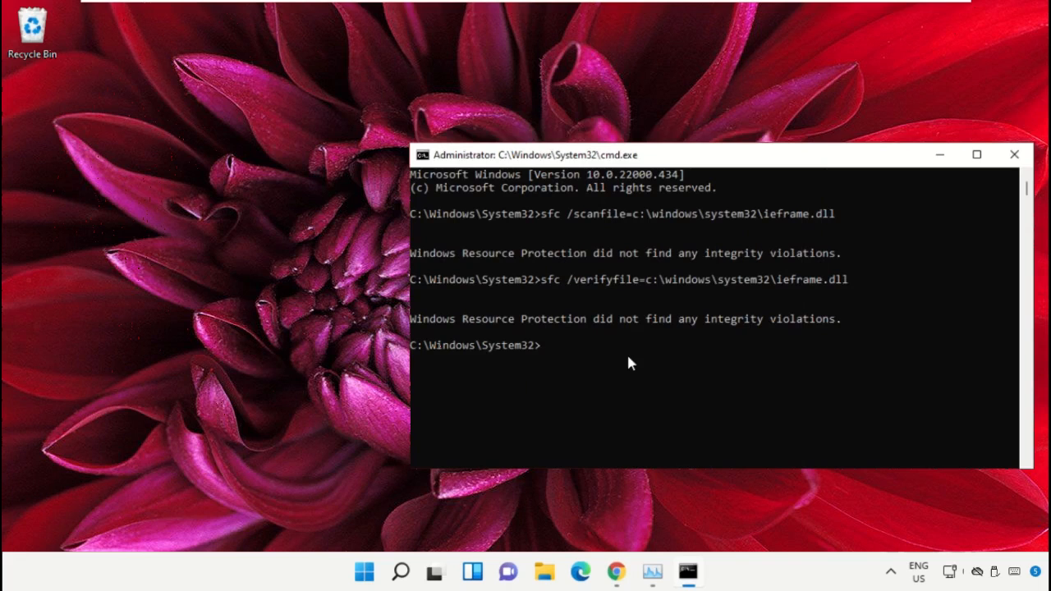
{"action": "type", "text": "exit"}
{"action": "key", "text": "Return"}
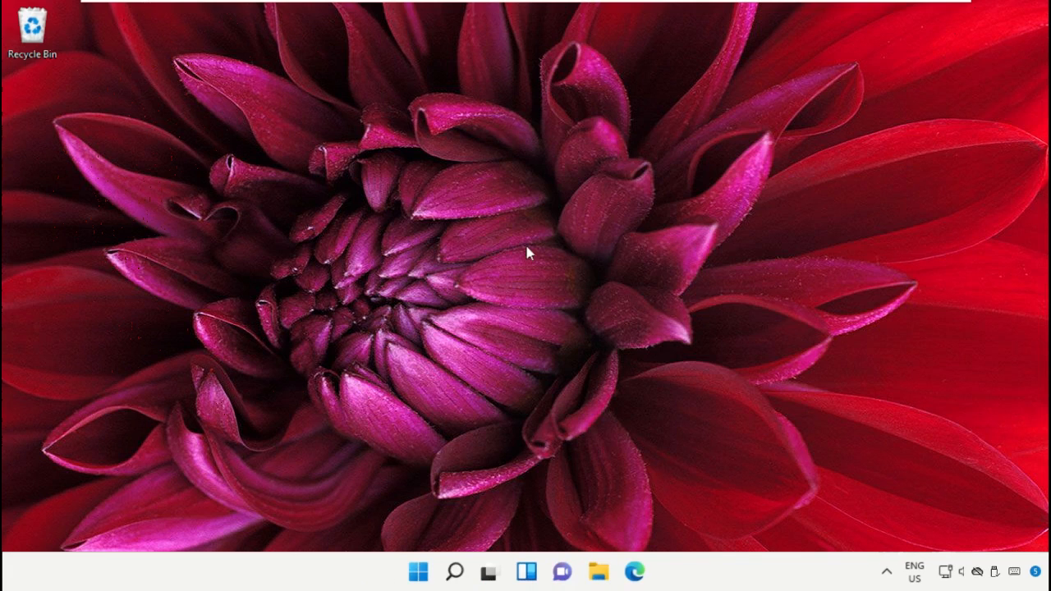
Find Registry Editor with Windows search, open it and allow it to make changes to the device.
{"action": "left_click", "coordinate": [455, 572]}
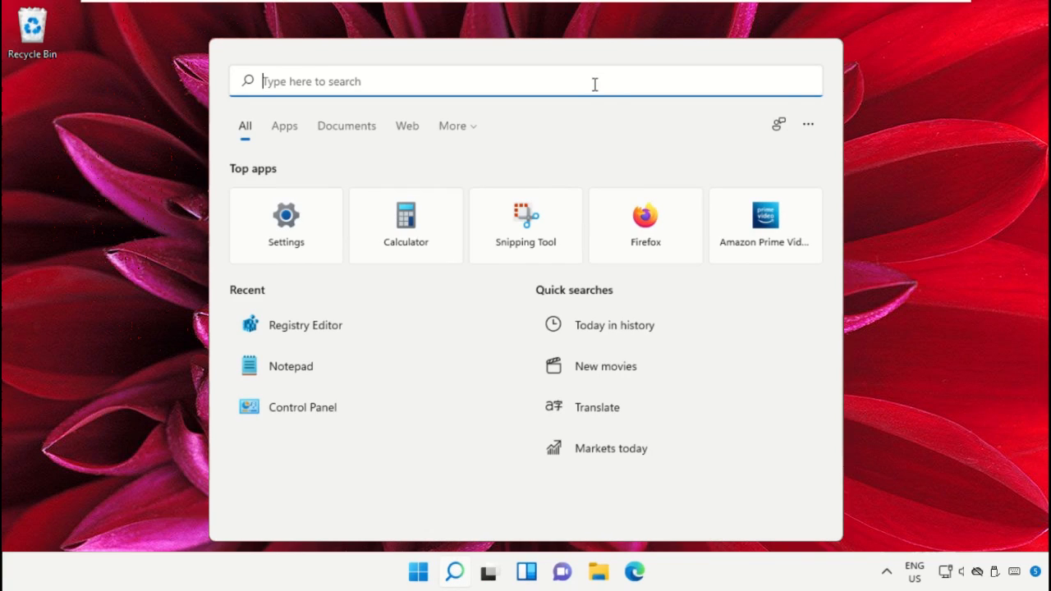
{"action": "type", "text": "Registry Editor"}
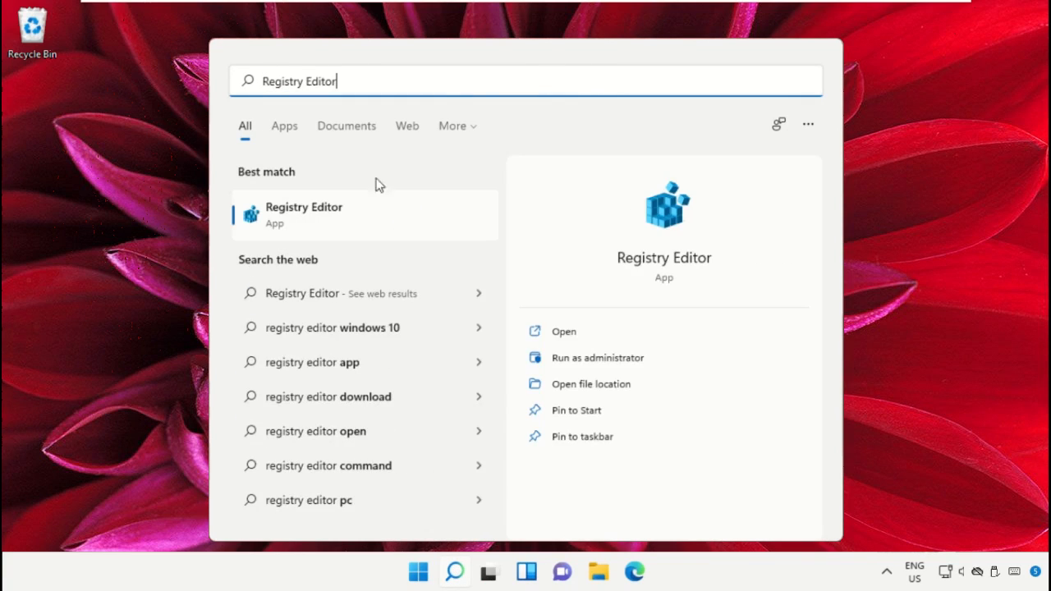
{"action": "left_click", "coordinate": [369, 217]}
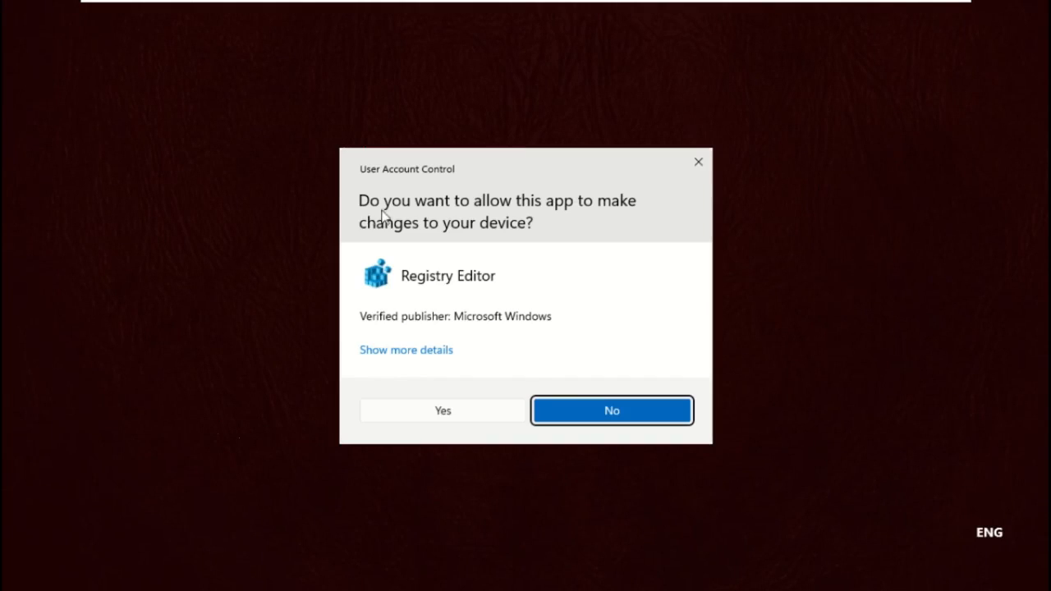
{"action": "left_click", "coordinate": [451, 407]}
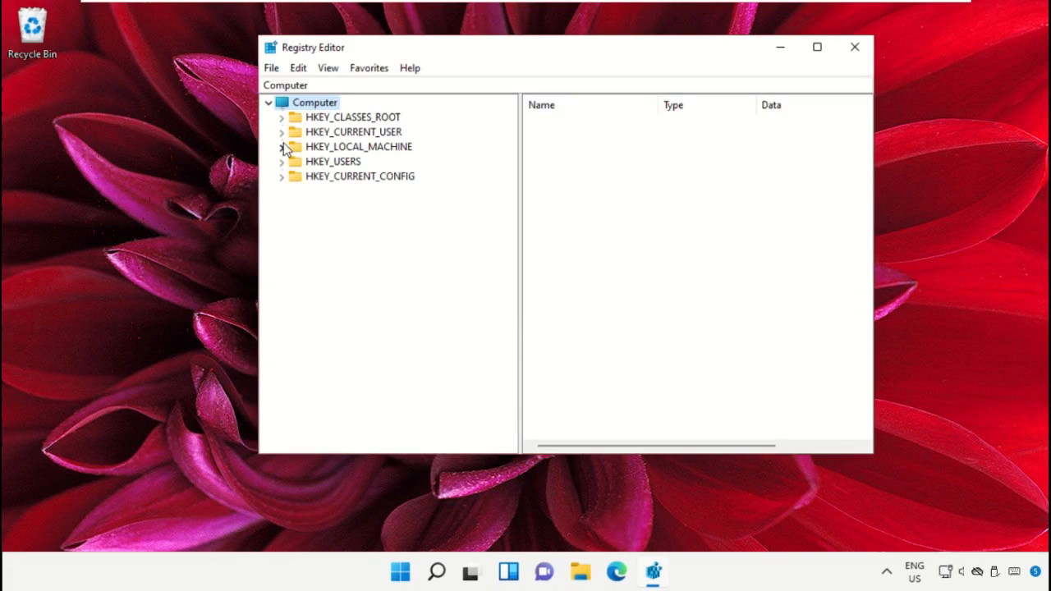
Navigate the registry to HKEY_LOCAL_MACHINE\SYSTEM\ControlSet001\Services\Ndu and select the Ndu key.
{"action": "left_click", "coordinate": [293, 150]}
{"action": "left_click", "coordinate": [282, 149]}
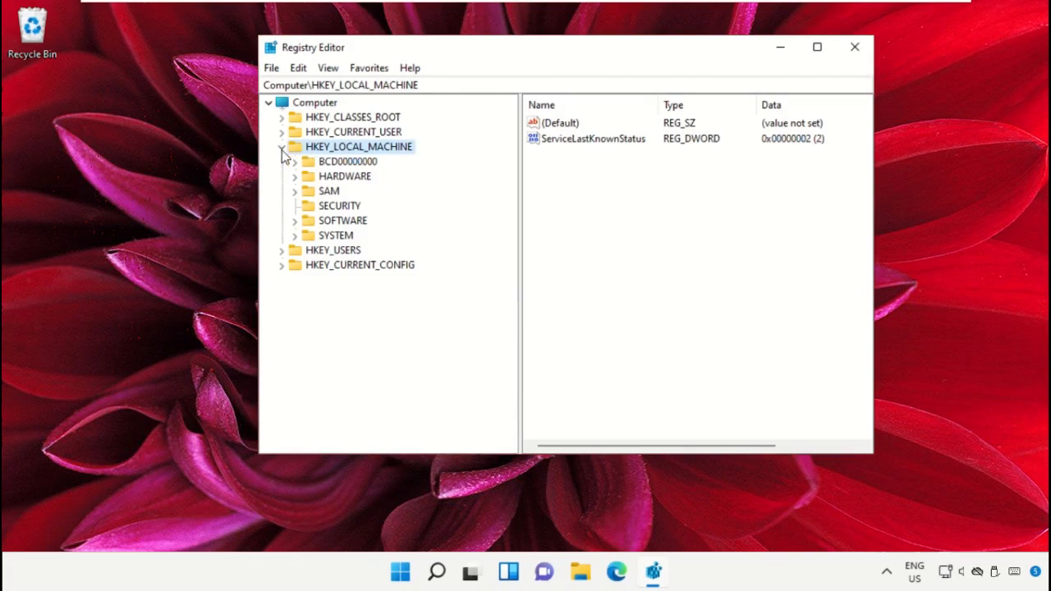
{"action": "left_click", "coordinate": [333, 236]}
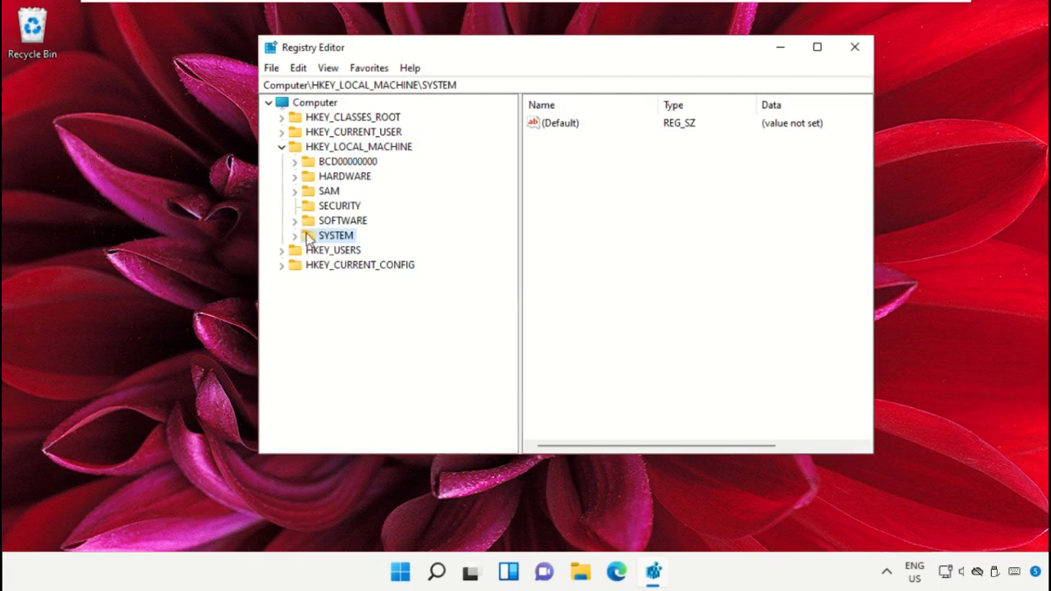
{"action": "left_click", "coordinate": [295, 236]}
{"action": "left_click", "coordinate": [345, 210]}
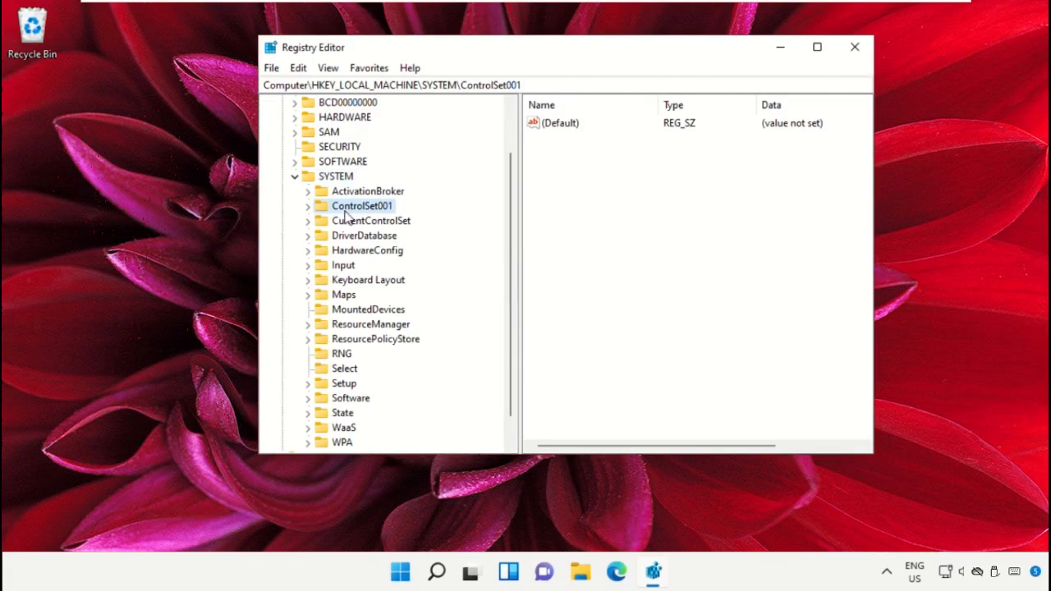
{"action": "left_click", "coordinate": [308, 207]}
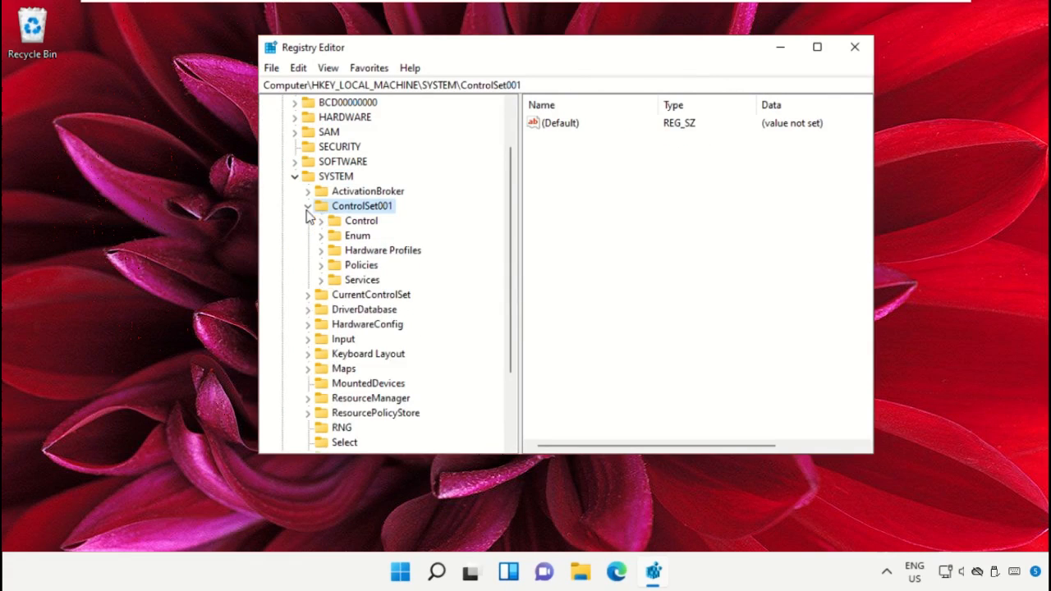
{"action": "left_click", "coordinate": [358, 281]}
{"action": "left_click", "coordinate": [322, 280]}
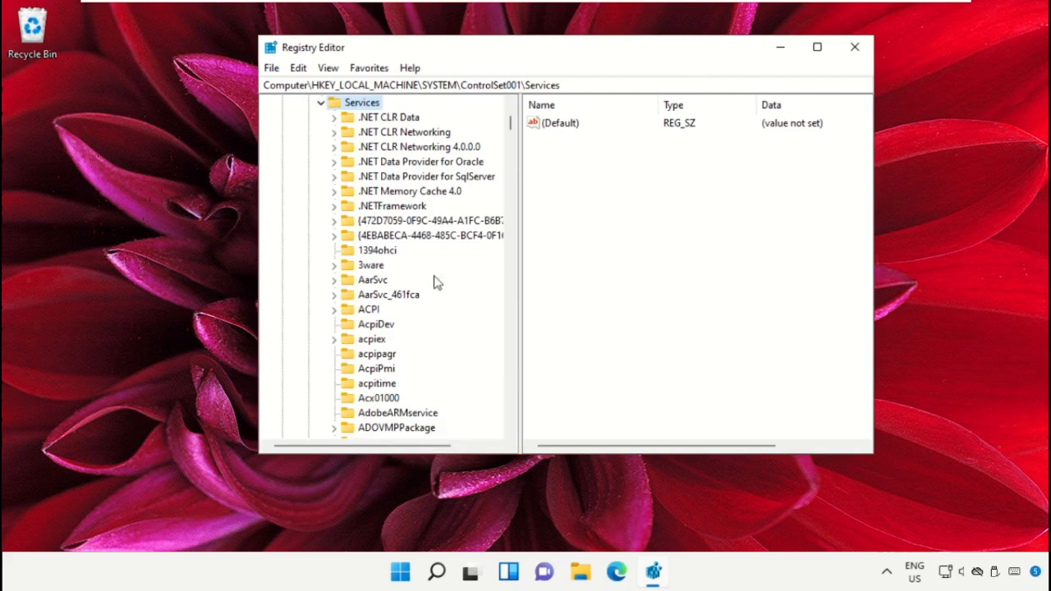
{"action": "left_click_drag", "start_coordinate": [508, 156], "coordinate": [479, 277]}
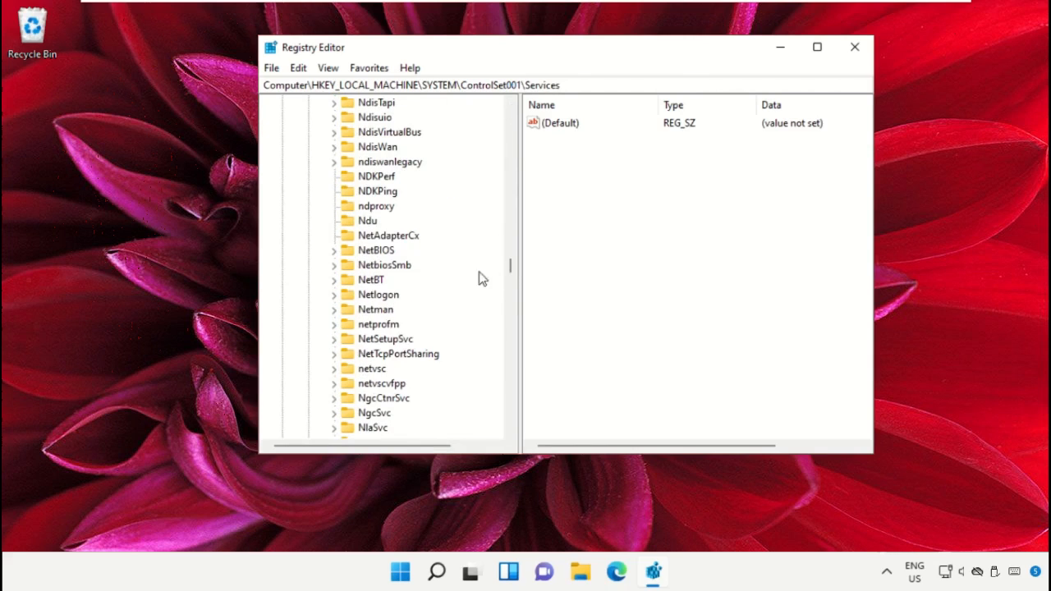
{"action": "left_click", "coordinate": [367, 221]}
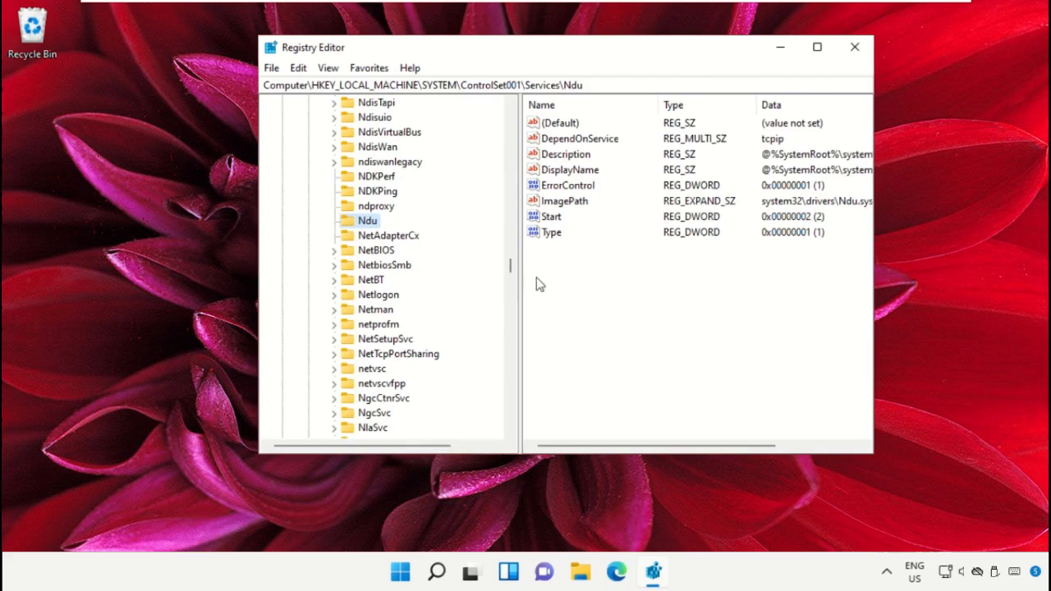
Set the value data of the Ndu key's Start DWORD to 4 in hexadecimal and close Registry Editor.
{"action": "left_click", "coordinate": [569, 219]}
{"action": "left_click", "coordinate": [555, 217]}
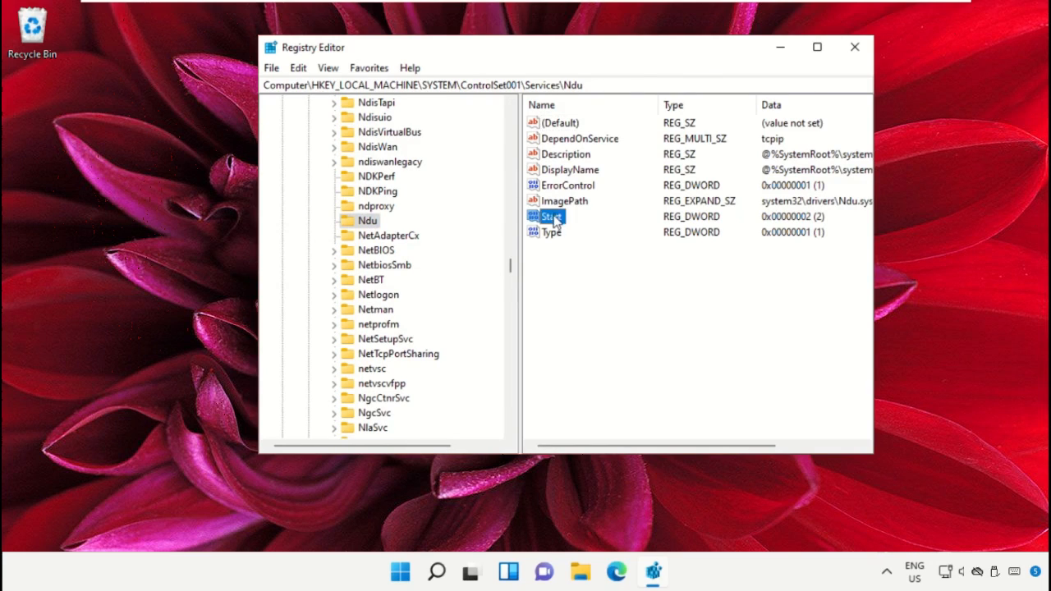
{"action": "right_click", "coordinate": [551, 222]}
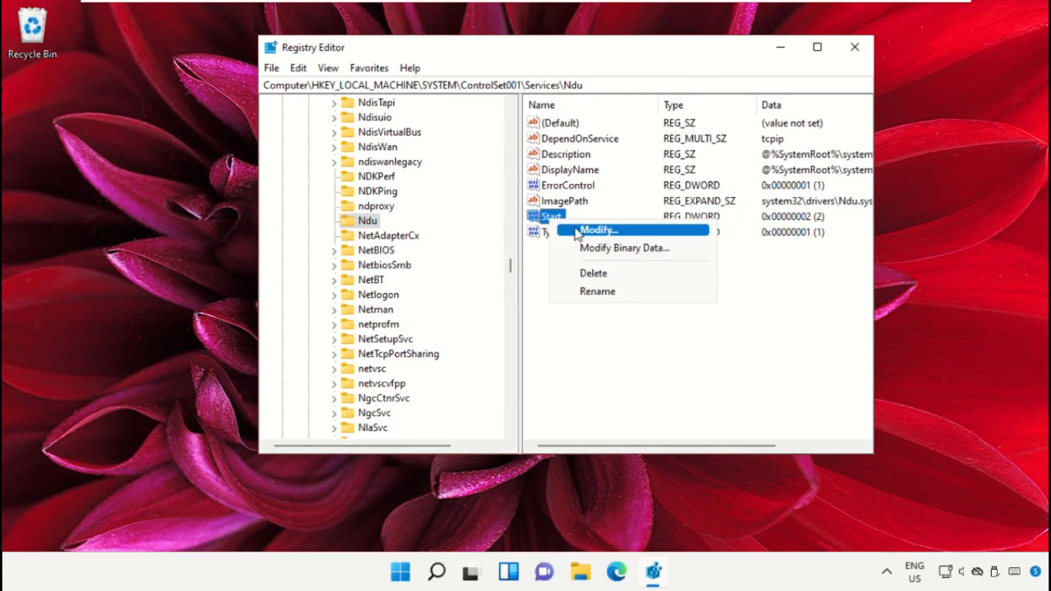
{"action": "left_click", "coordinate": [580, 230]}
{"action": "left_click_drag", "start_coordinate": [477, 124], "coordinate": [468, 56]}
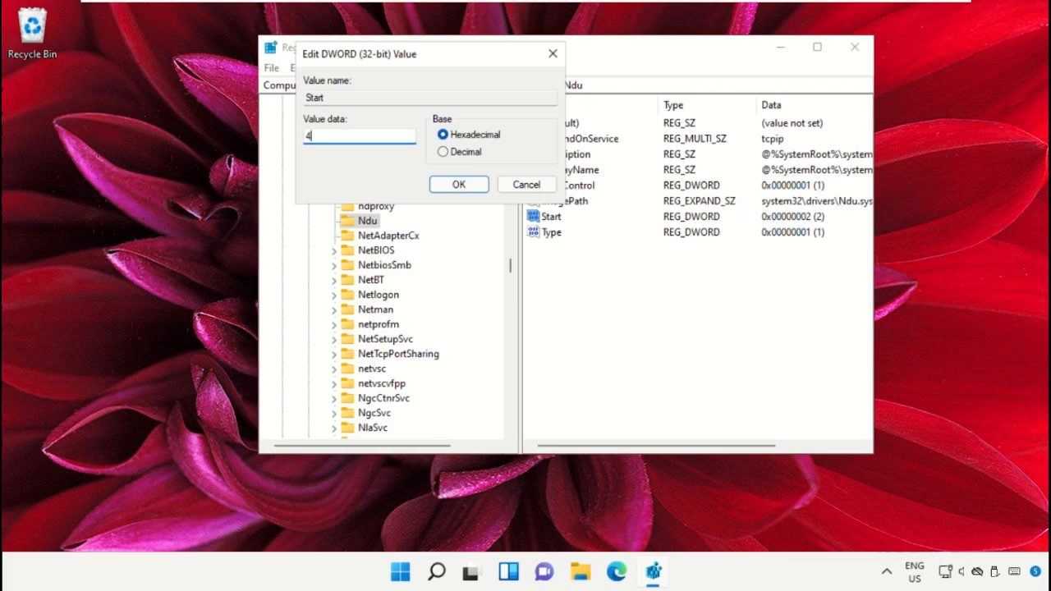
{"action": "left_click", "coordinate": [461, 187]}
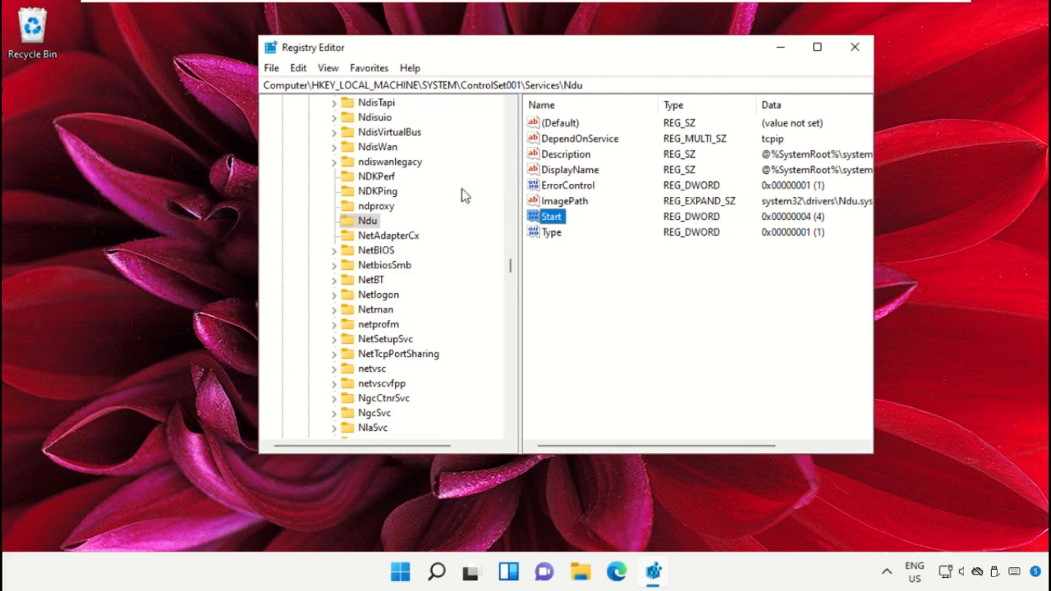
{"action": "left_click", "coordinate": [647, 317]}
{"action": "left_click", "coordinate": [855, 49]}
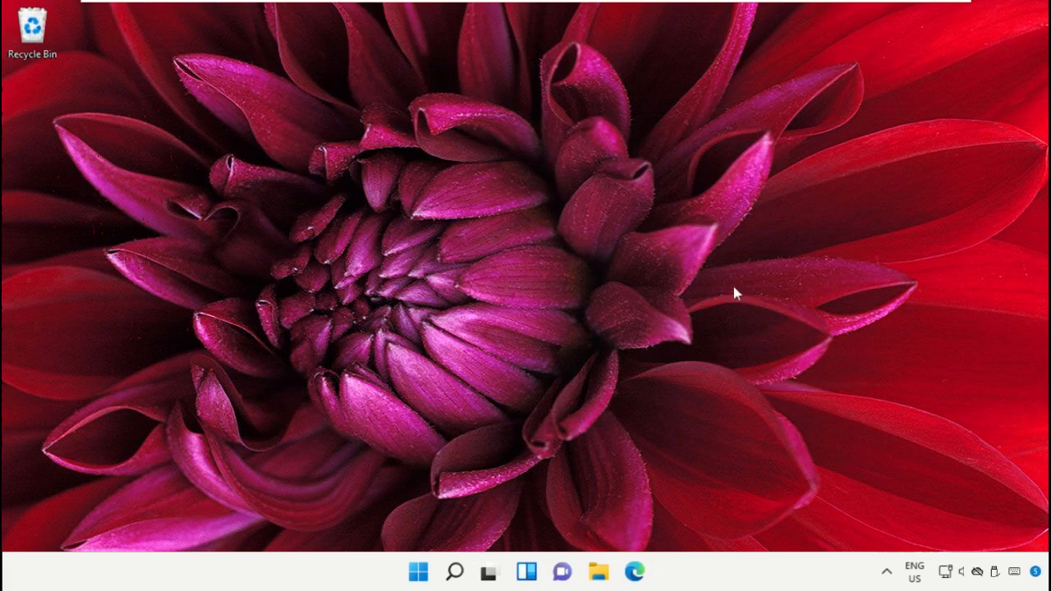
Find the Services app with Windows search and open it.
{"action": "left_click", "coordinate": [454, 572]}
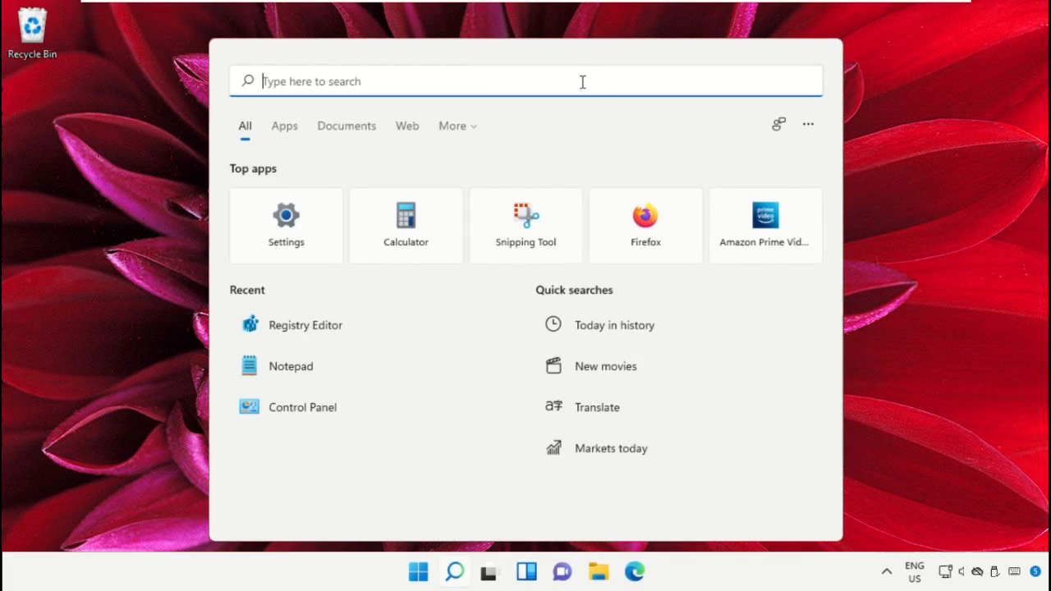
{"action": "type", "text": "Services"}
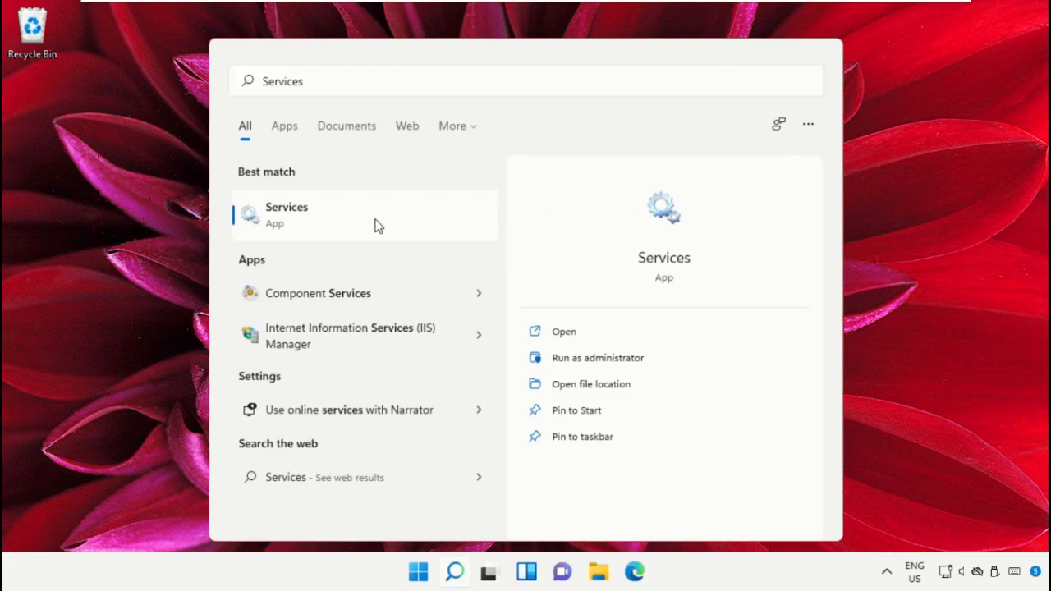
{"action": "left_click", "coordinate": [378, 226]}
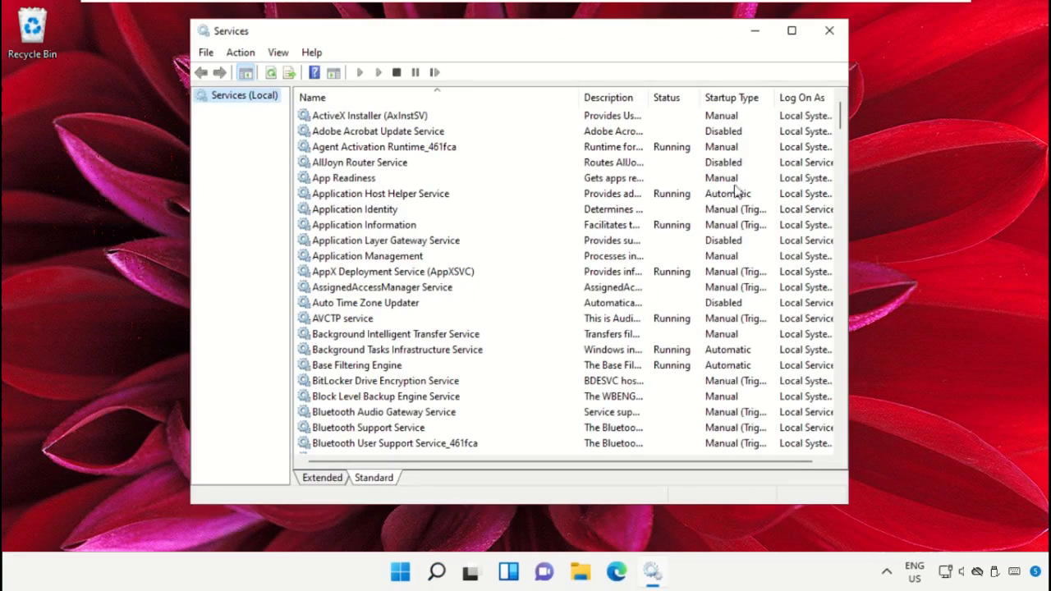
Set the SysMain service's startup type to Disabled, apply the change, and stop the service.
{"action": "left_click_drag", "start_coordinate": [839, 115], "coordinate": [838, 352]}
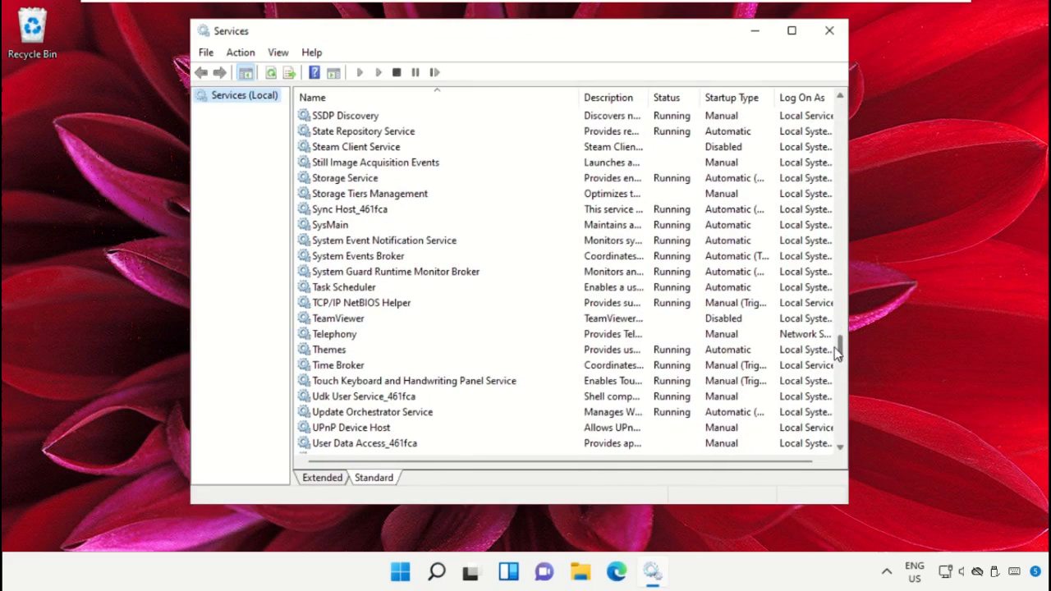
{"action": "left_click", "coordinate": [342, 228]}
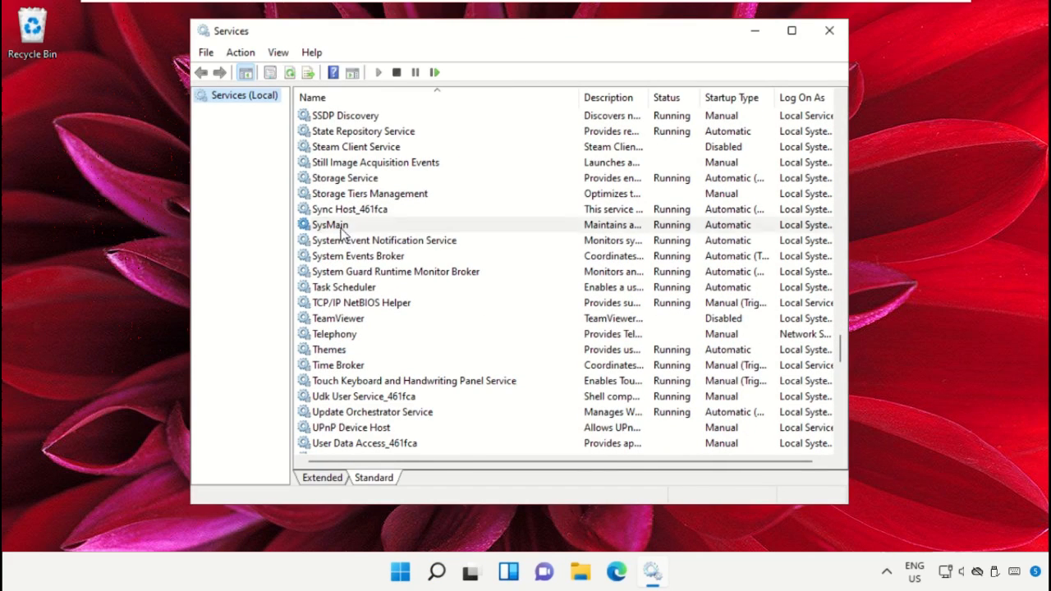
{"action": "right_click", "coordinate": [342, 230]}
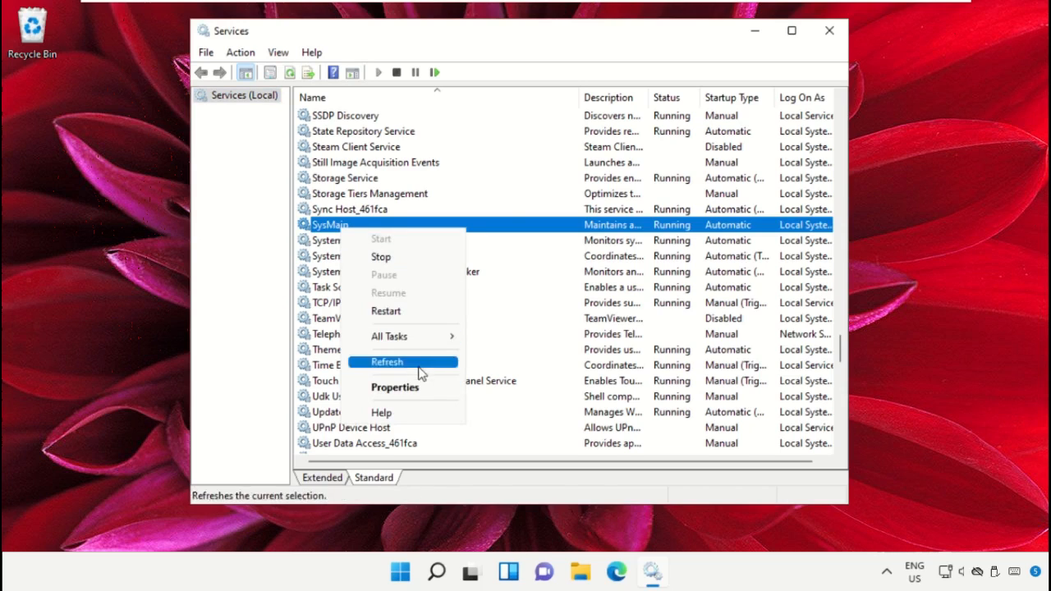
{"action": "left_click", "coordinate": [420, 388]}
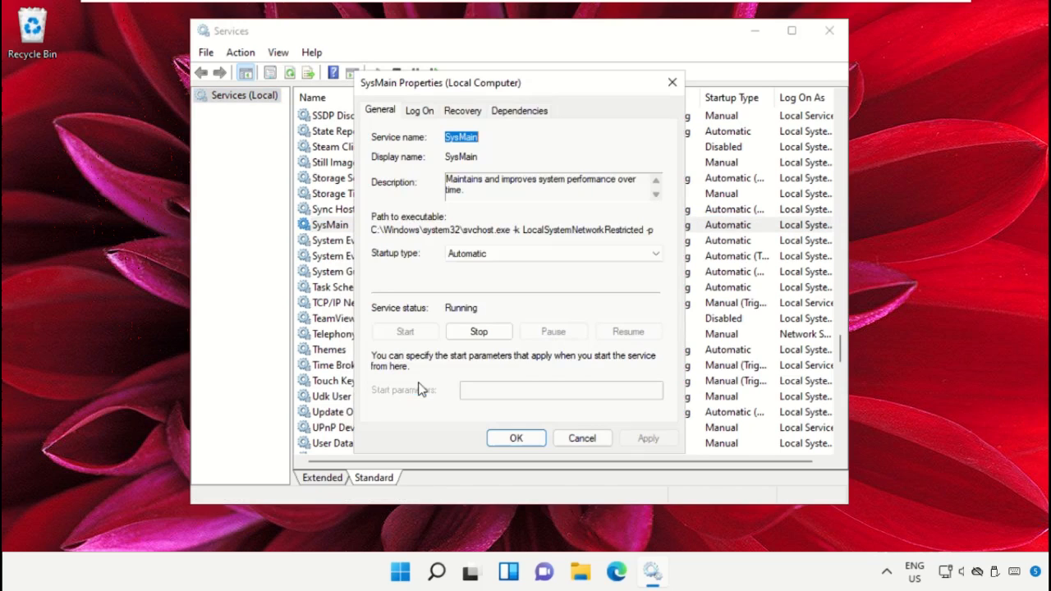
{"action": "left_click", "coordinate": [526, 254]}
{"action": "left_click", "coordinate": [488, 302]}
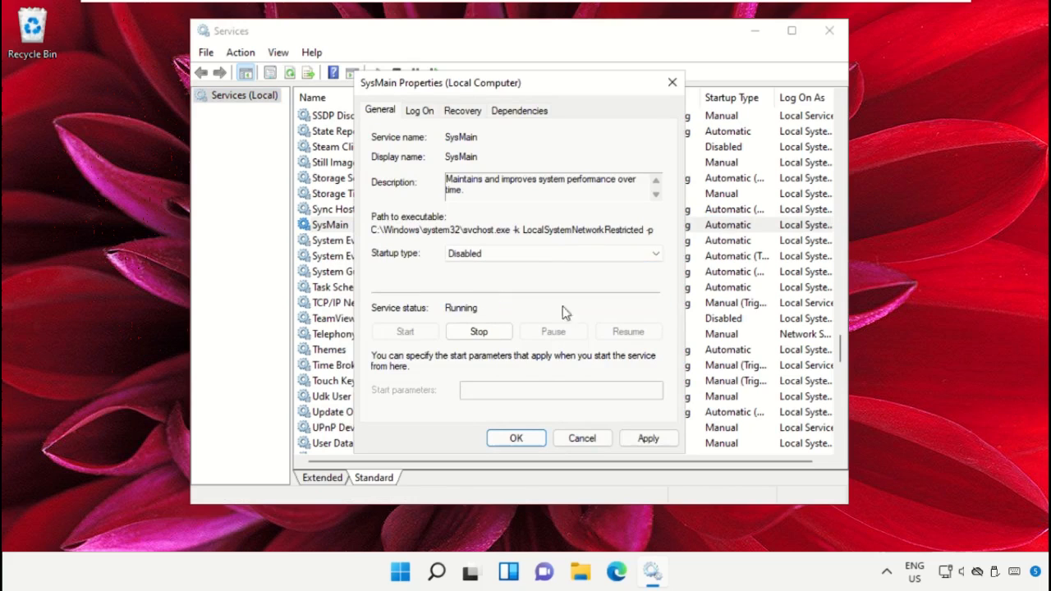
{"action": "left_click", "coordinate": [650, 437]}
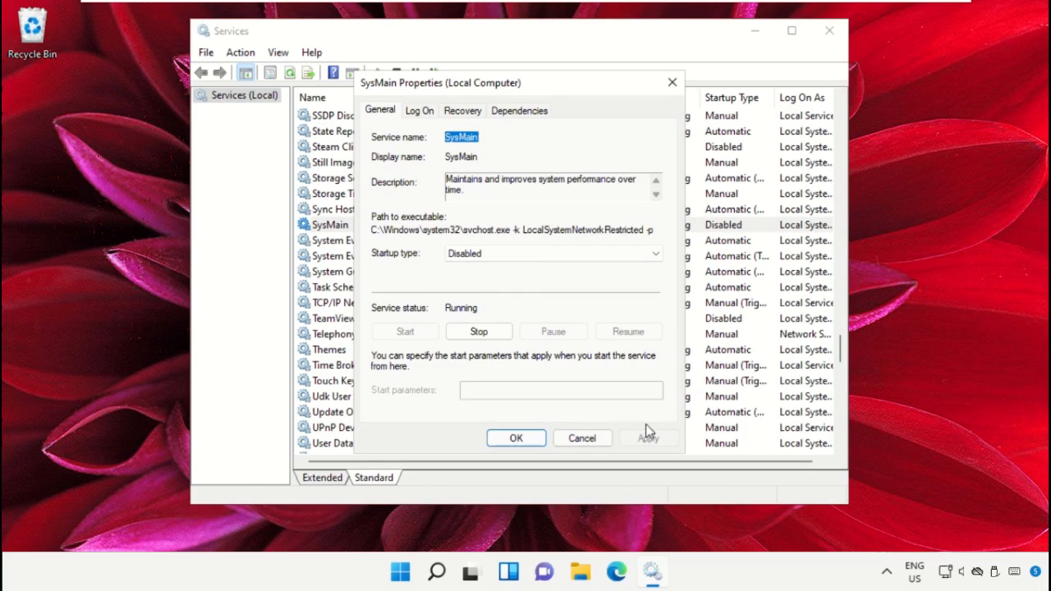
{"action": "left_click", "coordinate": [482, 330]}
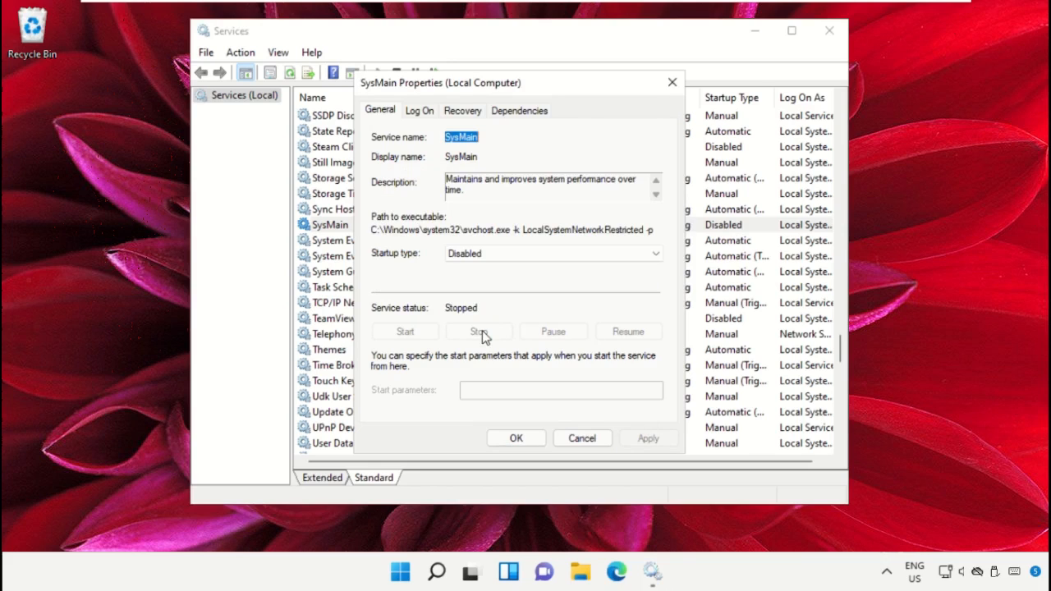
{"action": "left_click", "coordinate": [512, 436]}
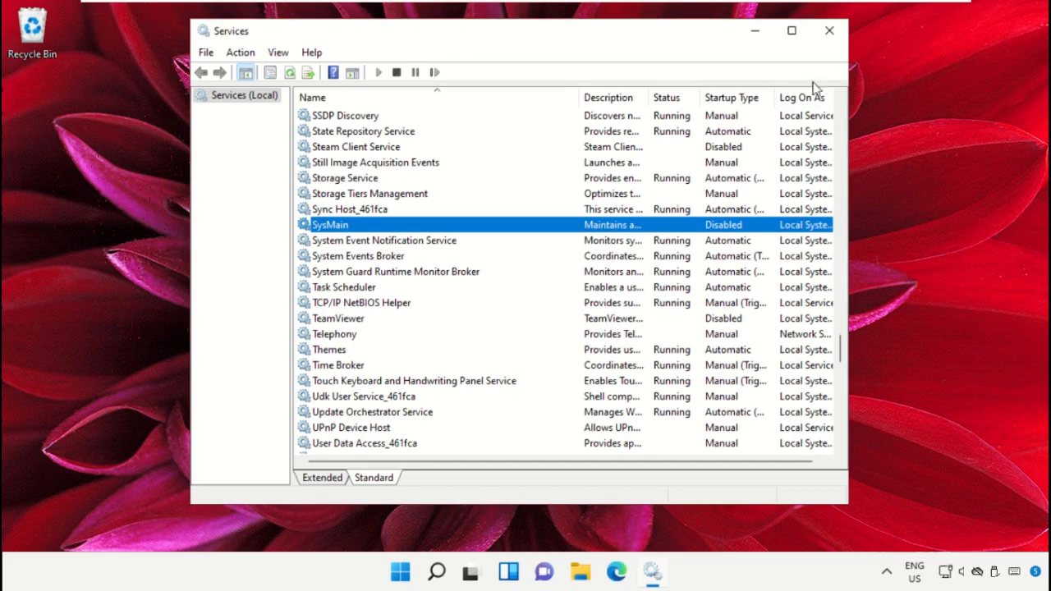
Close Services, open Task Manager and show its list of startup apps sorted by status.
{"action": "left_click", "coordinate": [829, 31]}
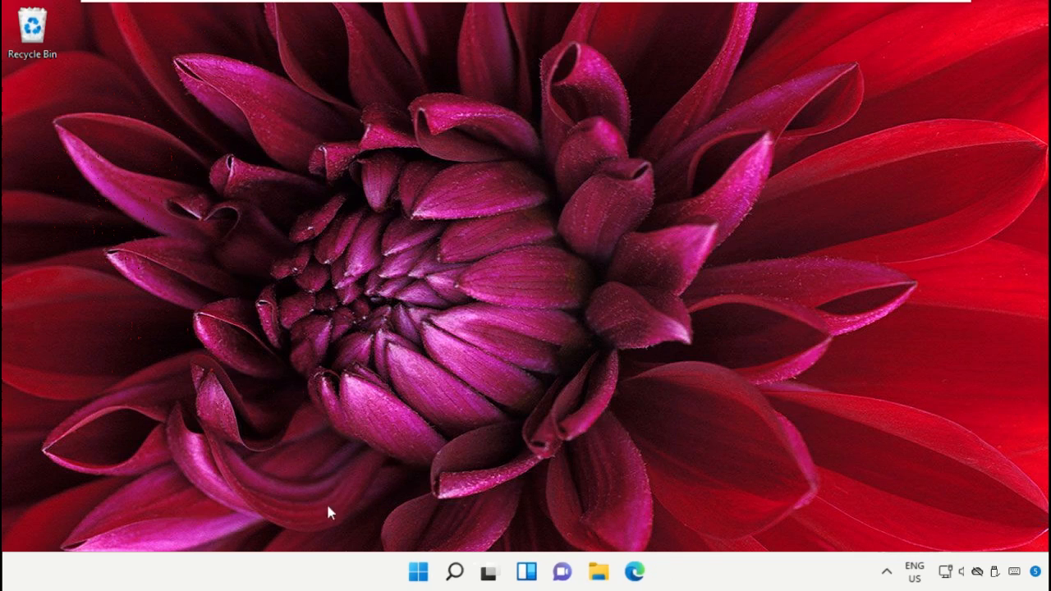
{"action": "right_click", "coordinate": [416, 573]}
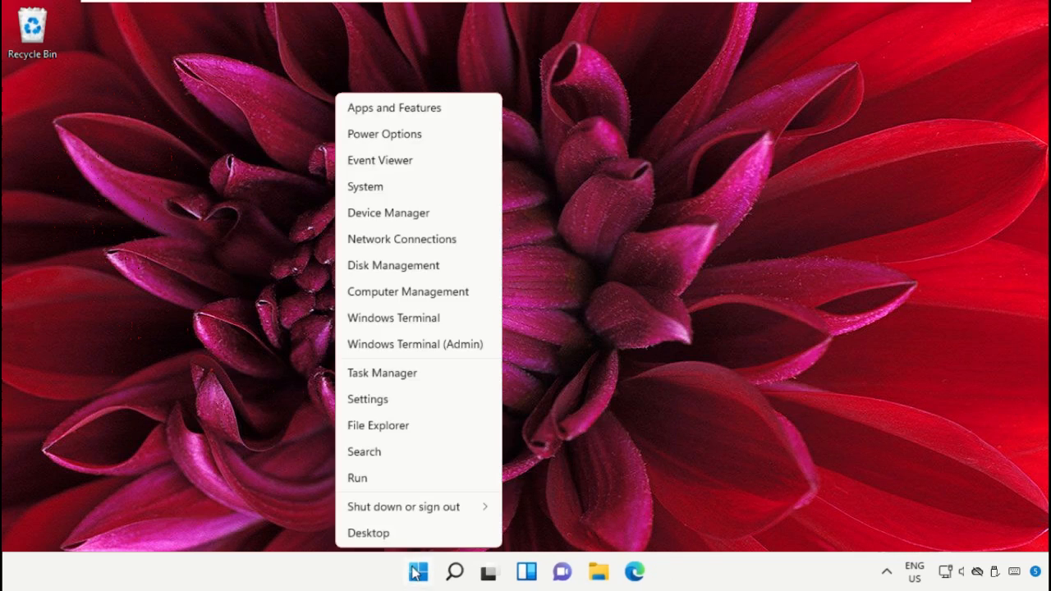
{"action": "left_click", "coordinate": [417, 380]}
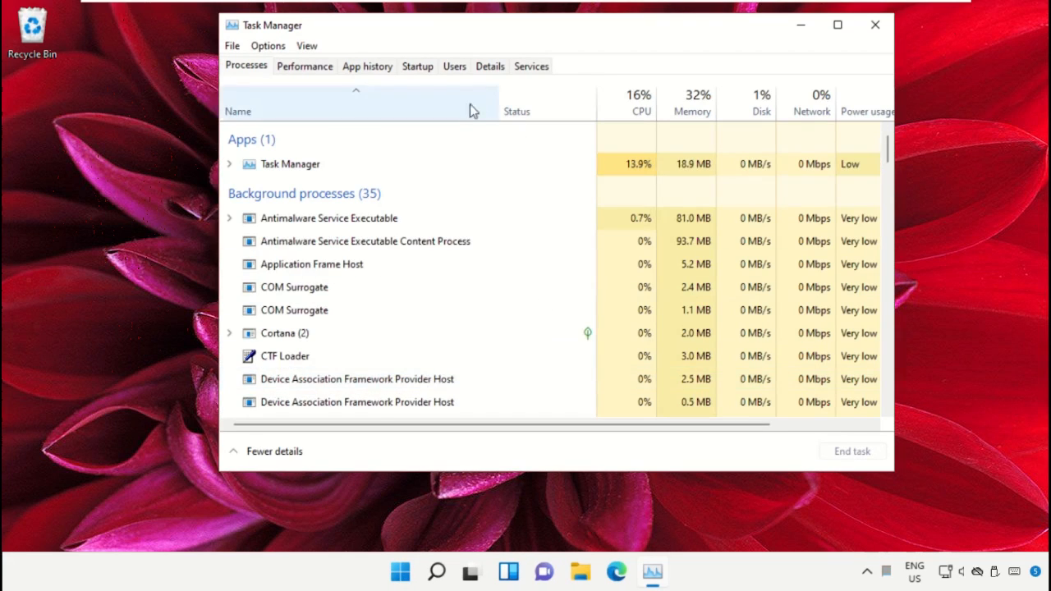
{"action": "left_click", "coordinate": [421, 73]}
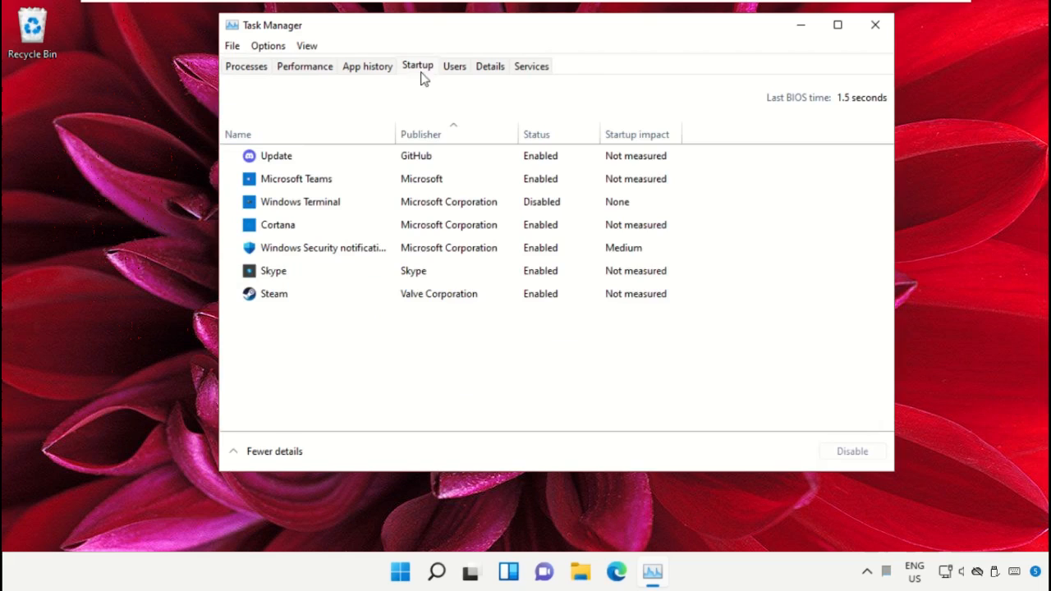
{"action": "left_click", "coordinate": [547, 136]}
Disable the Update, Microsoft Teams, Skype and Steam startup entries and close Task Manager.
{"action": "right_click", "coordinate": [541, 156]}
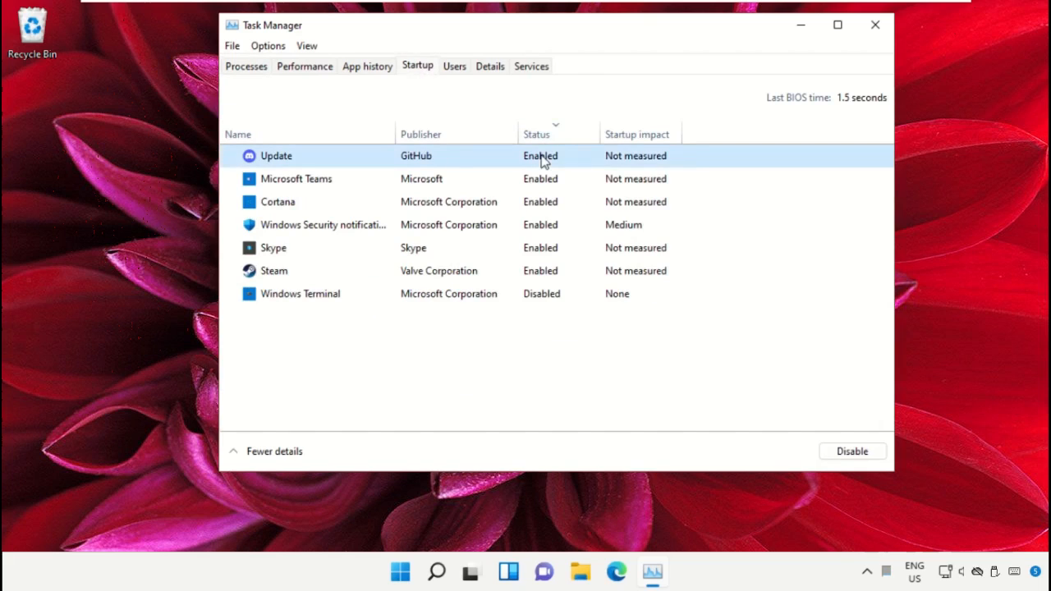
{"action": "left_click", "coordinate": [573, 163]}
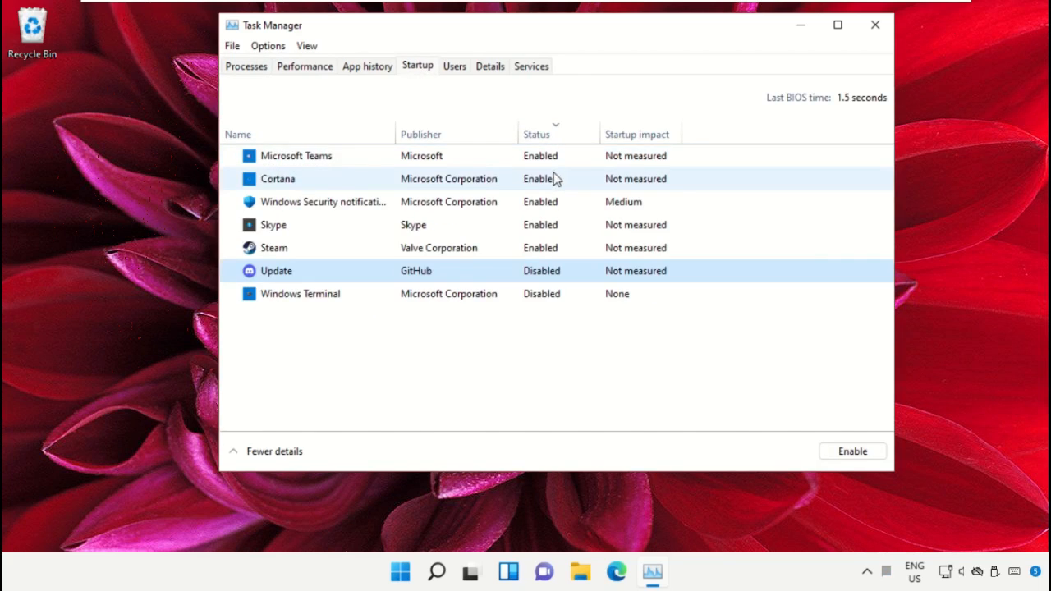
{"action": "right_click", "coordinate": [565, 163]}
{"action": "left_click", "coordinate": [575, 172]}
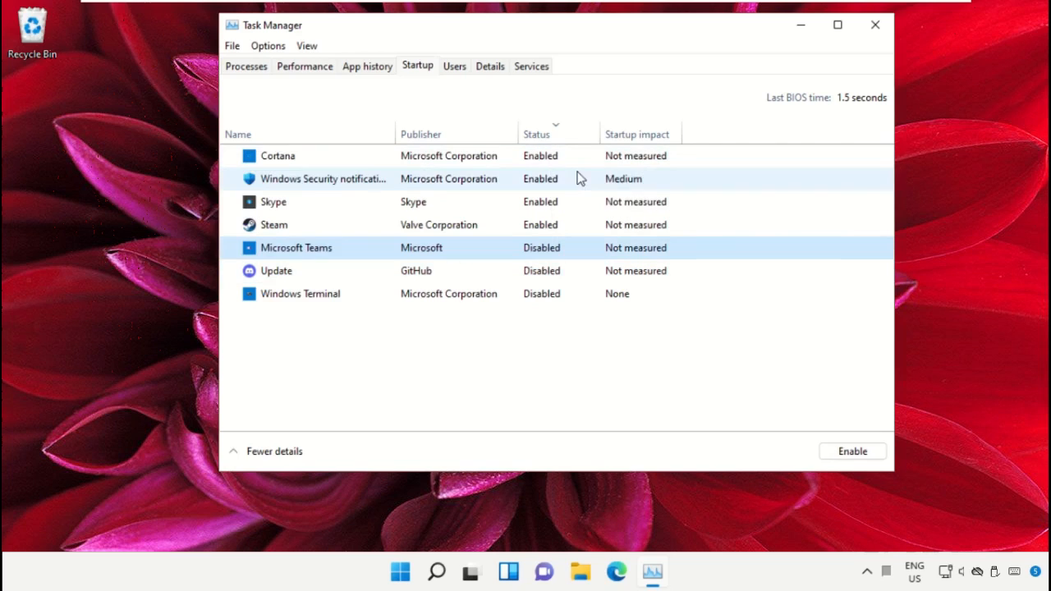
{"action": "left_click", "coordinate": [548, 202]}
{"action": "right_click", "coordinate": [549, 202]}
{"action": "left_click", "coordinate": [573, 208]}
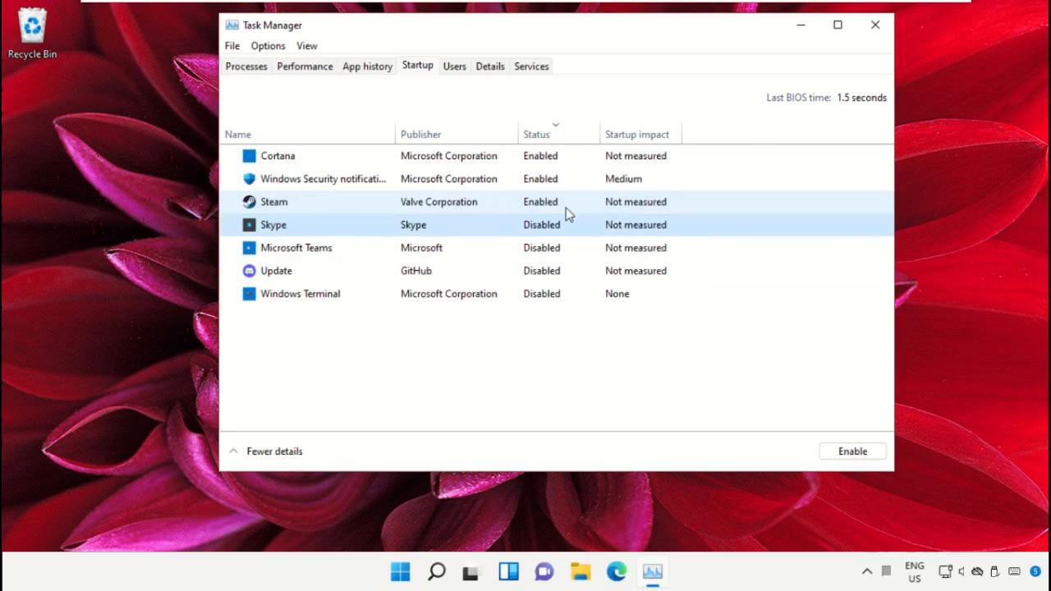
{"action": "left_click", "coordinate": [546, 207]}
{"action": "right_click", "coordinate": [572, 212]}
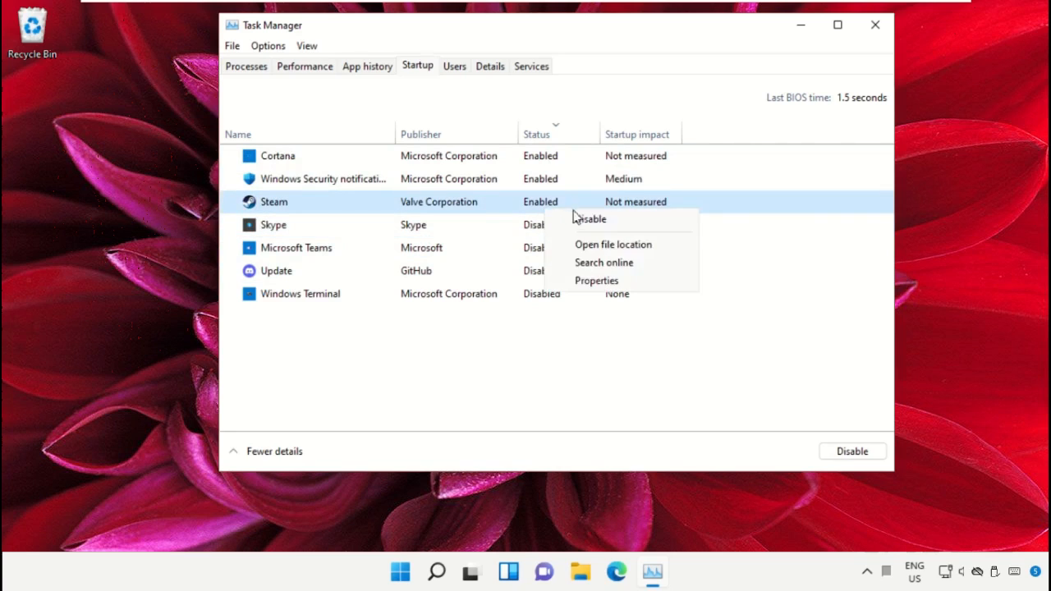
{"action": "left_click", "coordinate": [577, 218]}
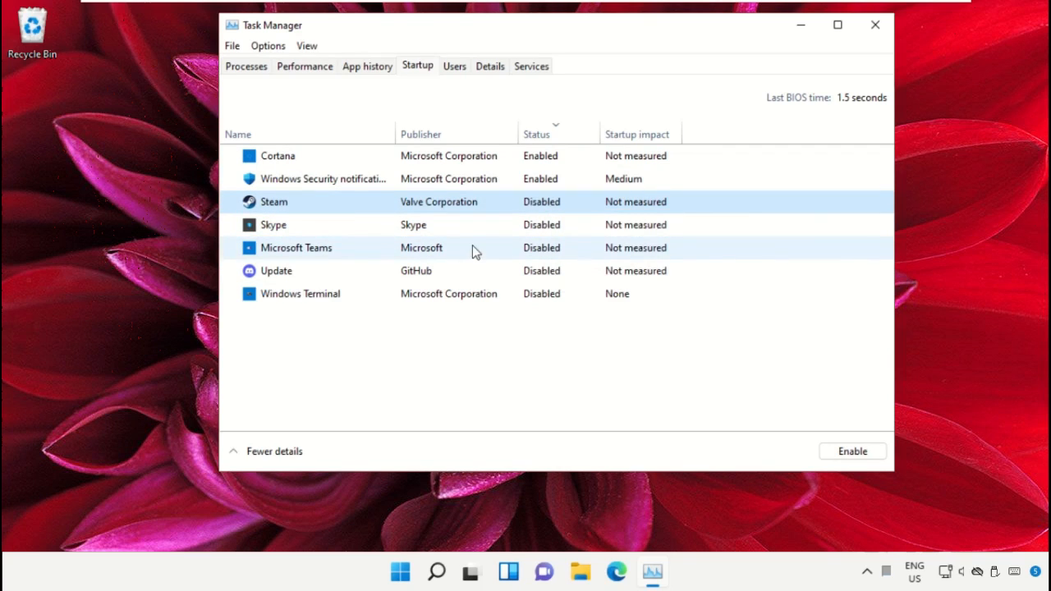
{"action": "left_click", "coordinate": [875, 26]}
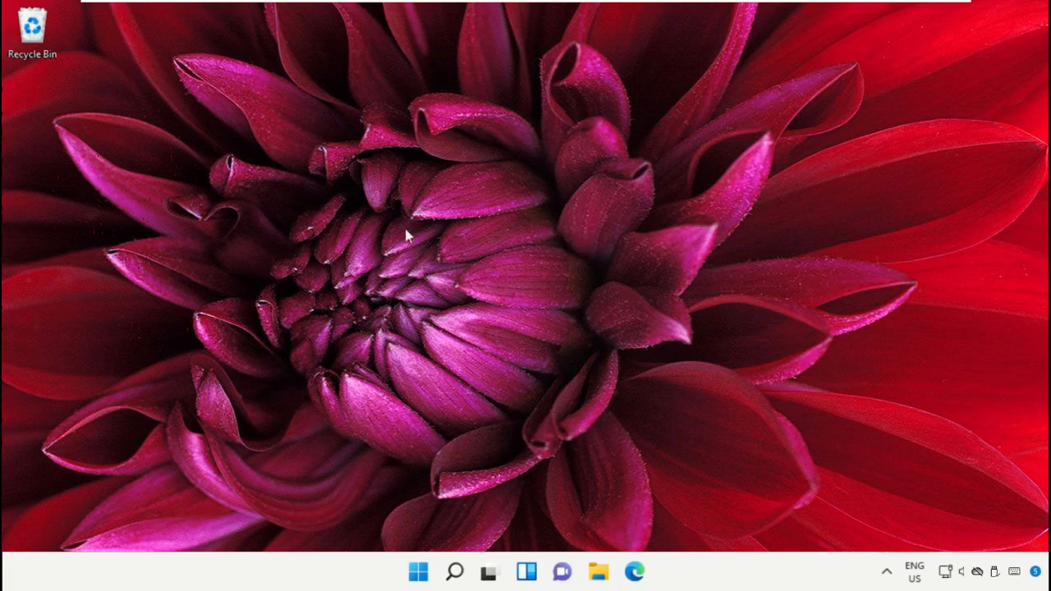
Find the Settings app with Windows search and open its Apps & features page.
{"action": "left_click", "coordinate": [455, 573]}
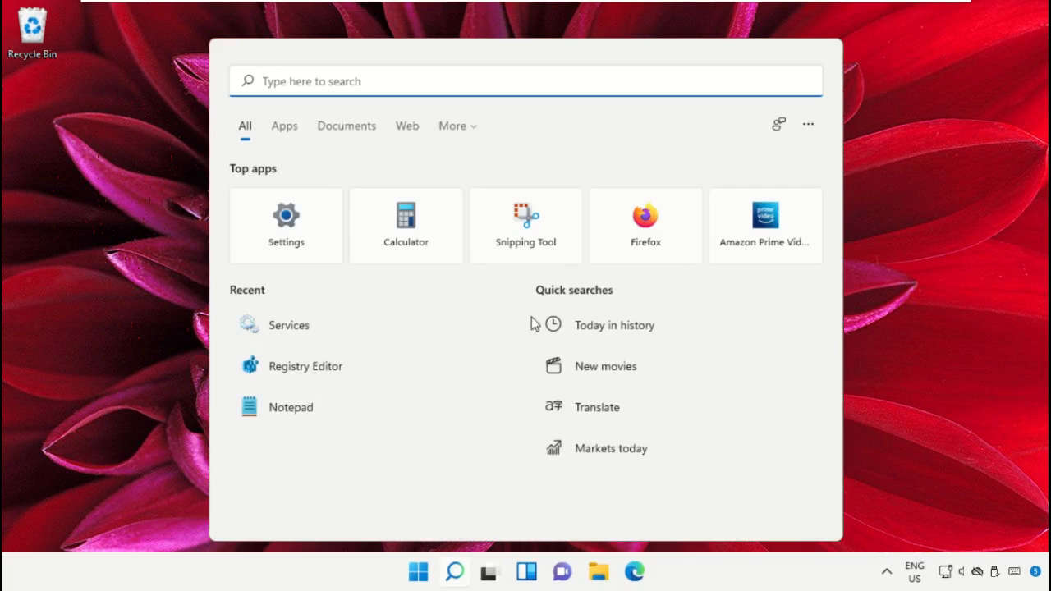
{"action": "type", "text": "Settings"}
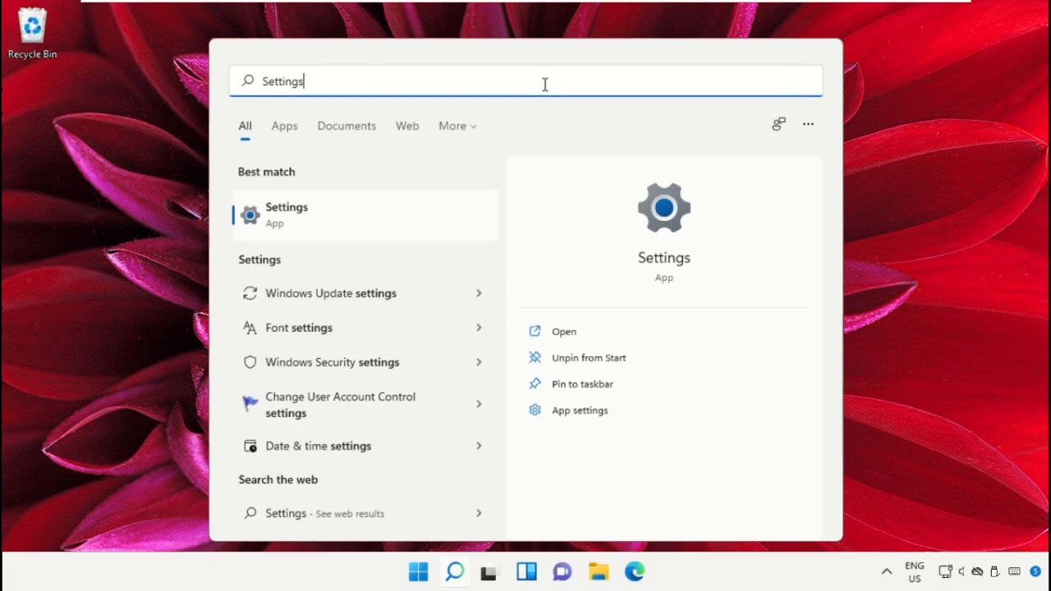
{"action": "left_click", "coordinate": [376, 232]}
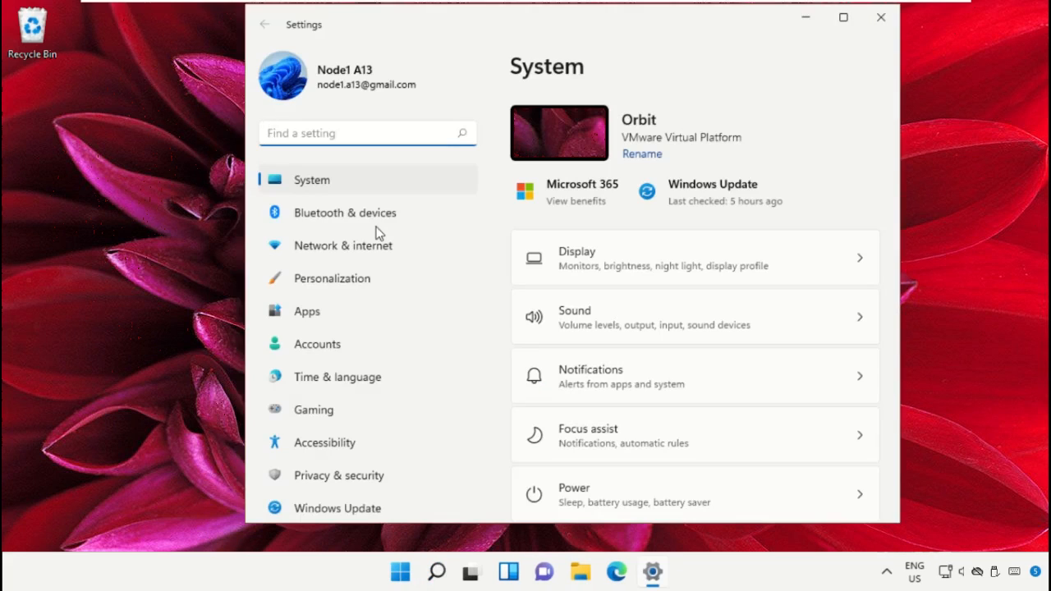
{"action": "left_click", "coordinate": [343, 314]}
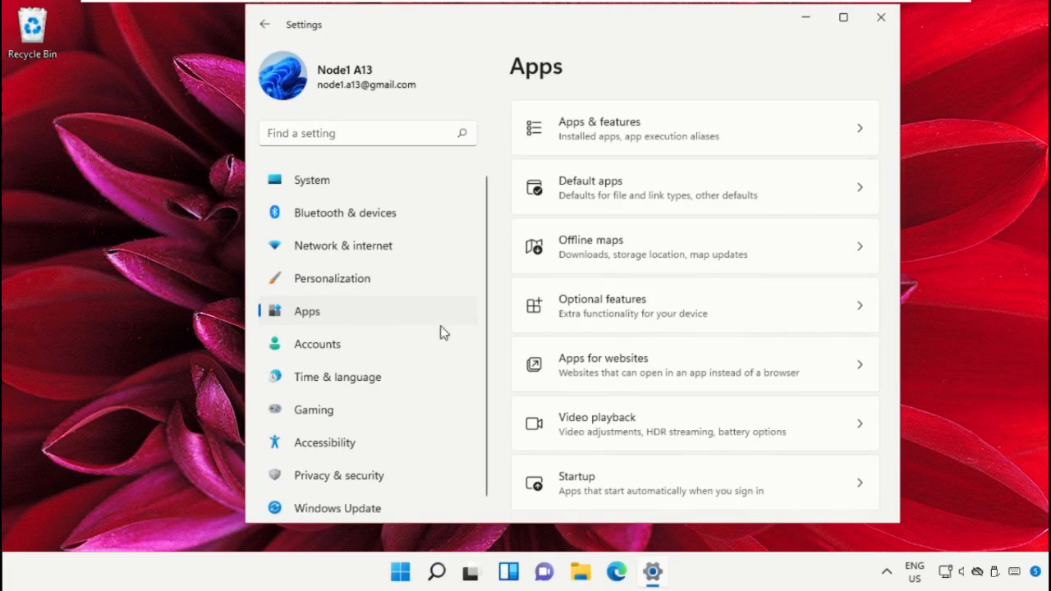
{"action": "left_click", "coordinate": [690, 148]}
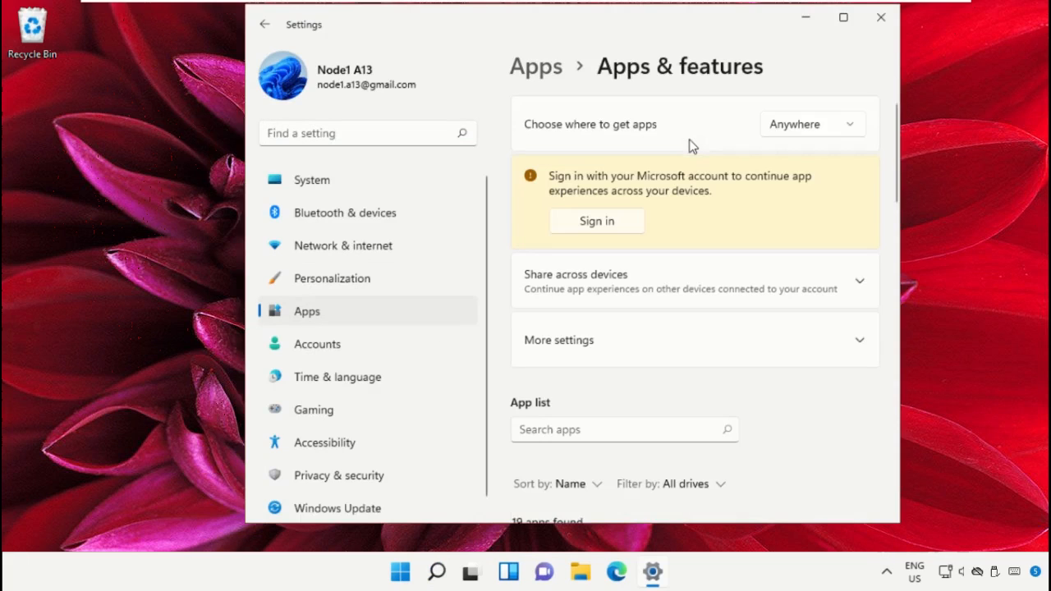
Uninstall Discord from the list of installed apps.
{"action": "left_click_drag", "start_coordinate": [896, 131], "coordinate": [898, 200]}
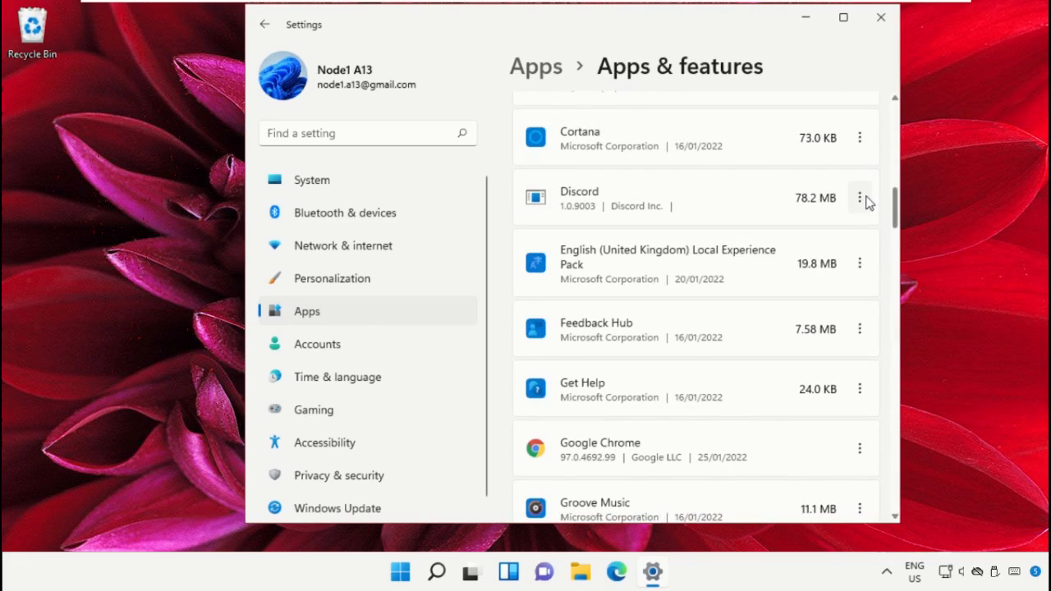
{"action": "left_click", "coordinate": [867, 202]}
{"action": "left_click", "coordinate": [783, 260]}
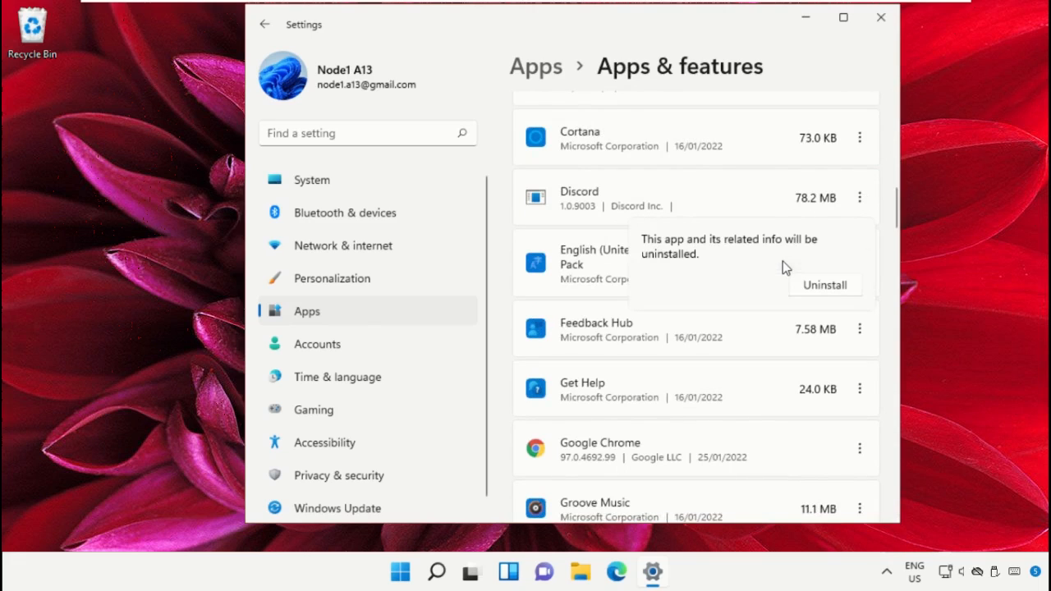
{"action": "left_click", "coordinate": [822, 288]}
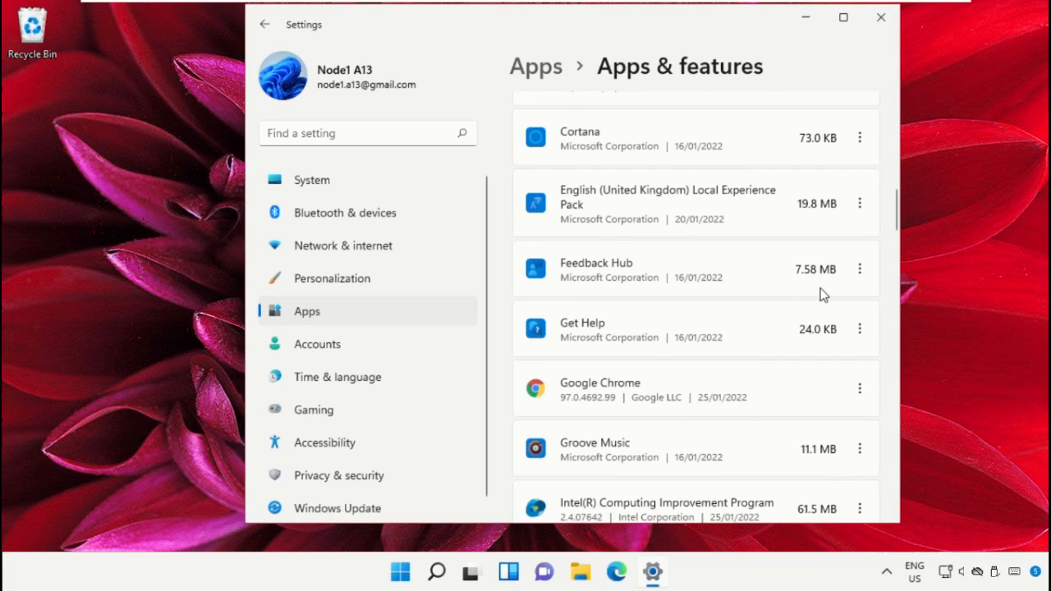
Uninstall Mozilla Firefox (x64 en-US), allowing its uninstaller to make changes and completing the wizard without refreshing Firefox.
{"action": "scroll", "coordinate": [821, 291], "scroll_direction": "down", "scroll_amount": 10}
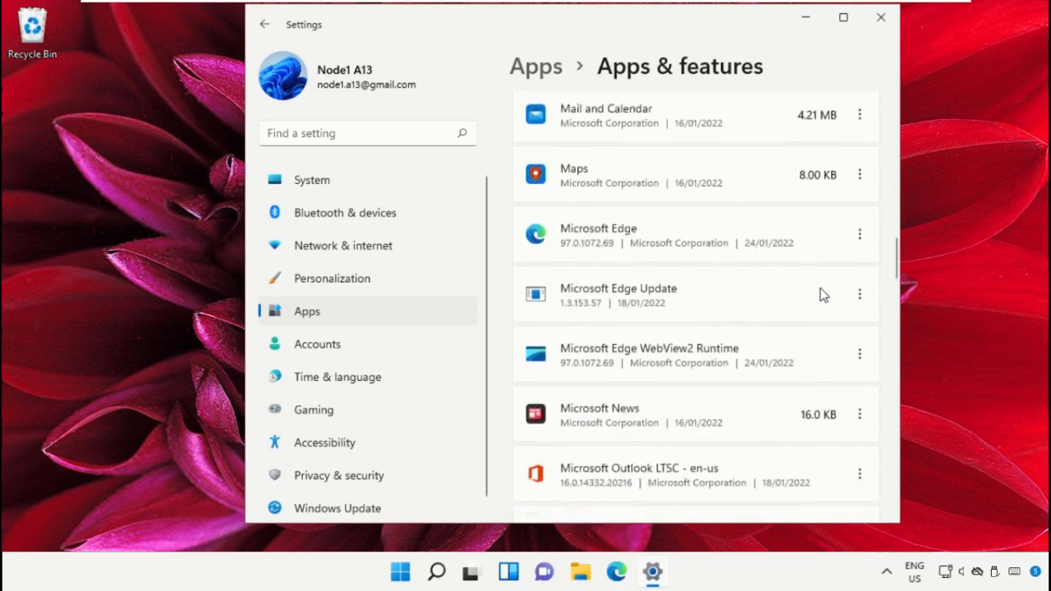
{"action": "scroll", "coordinate": [821, 289], "scroll_direction": "down", "scroll_amount": 8}
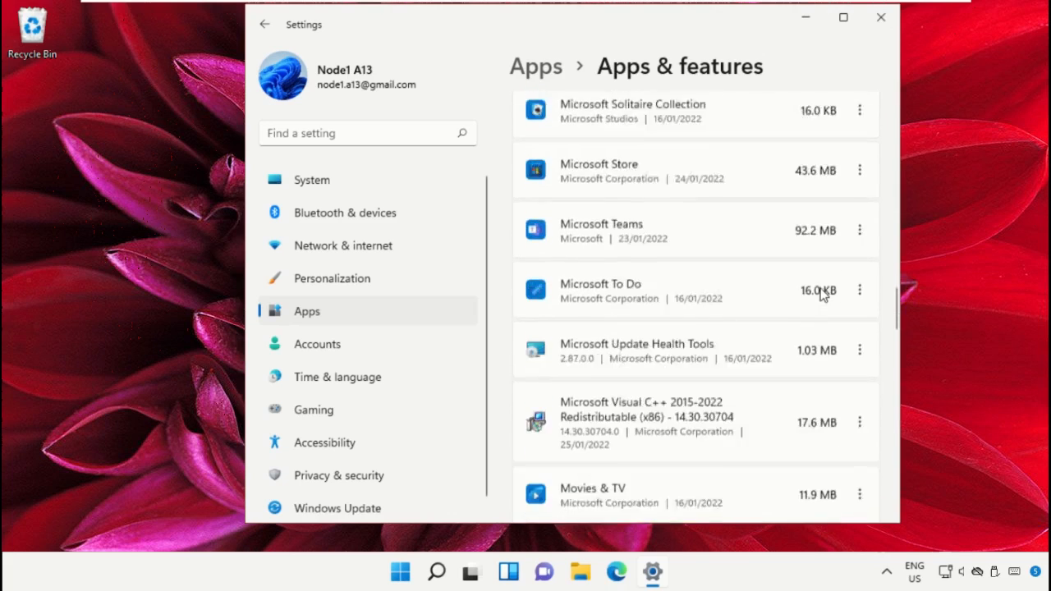
{"action": "scroll", "coordinate": [821, 292], "scroll_direction": "down", "scroll_amount": 3}
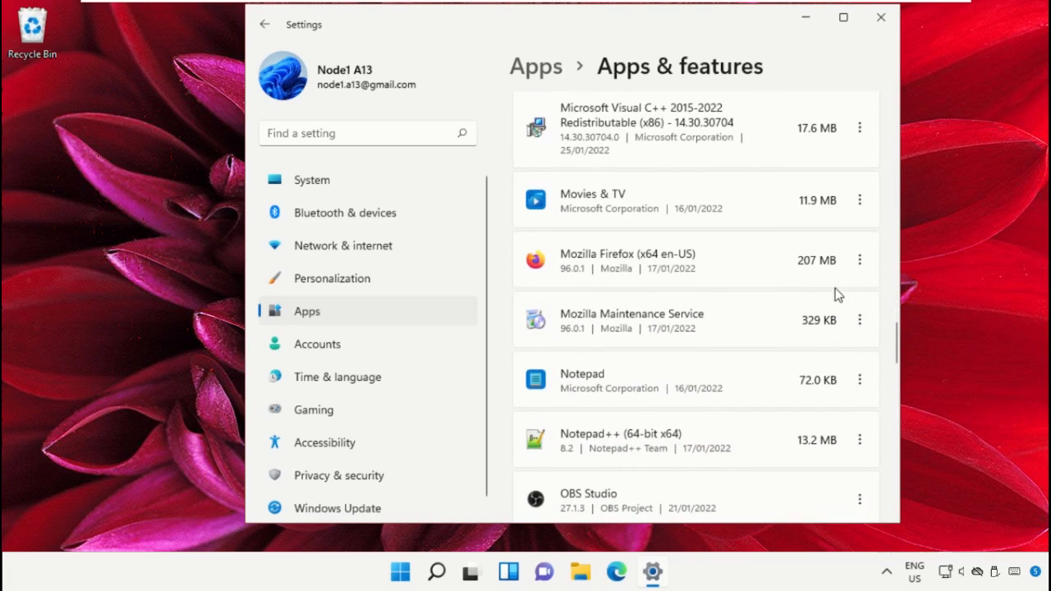
{"action": "left_click", "coordinate": [860, 261]}
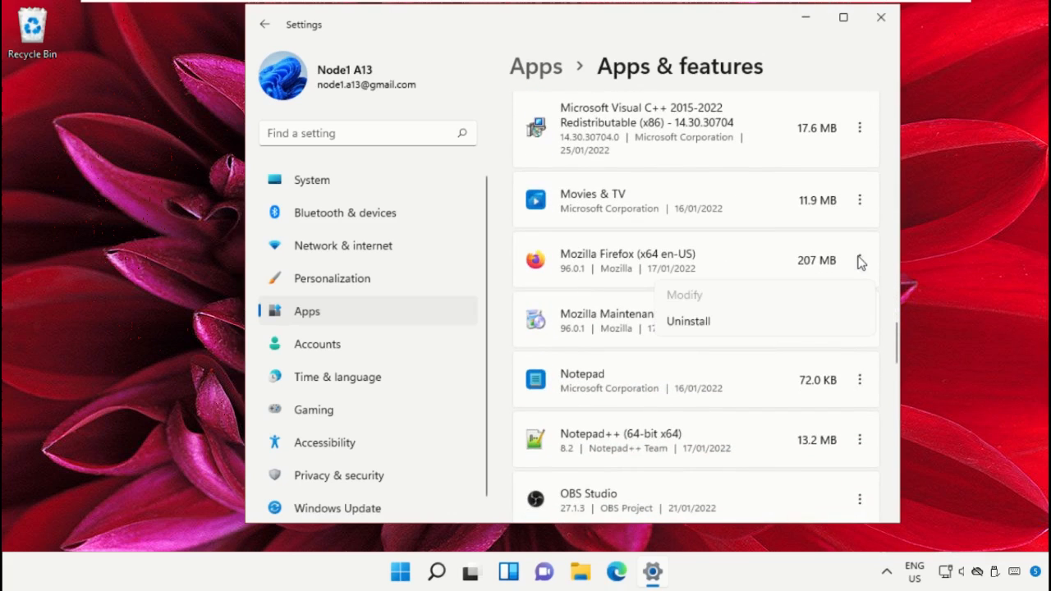
{"action": "left_click", "coordinate": [780, 327]}
{"action": "left_click", "coordinate": [825, 348]}
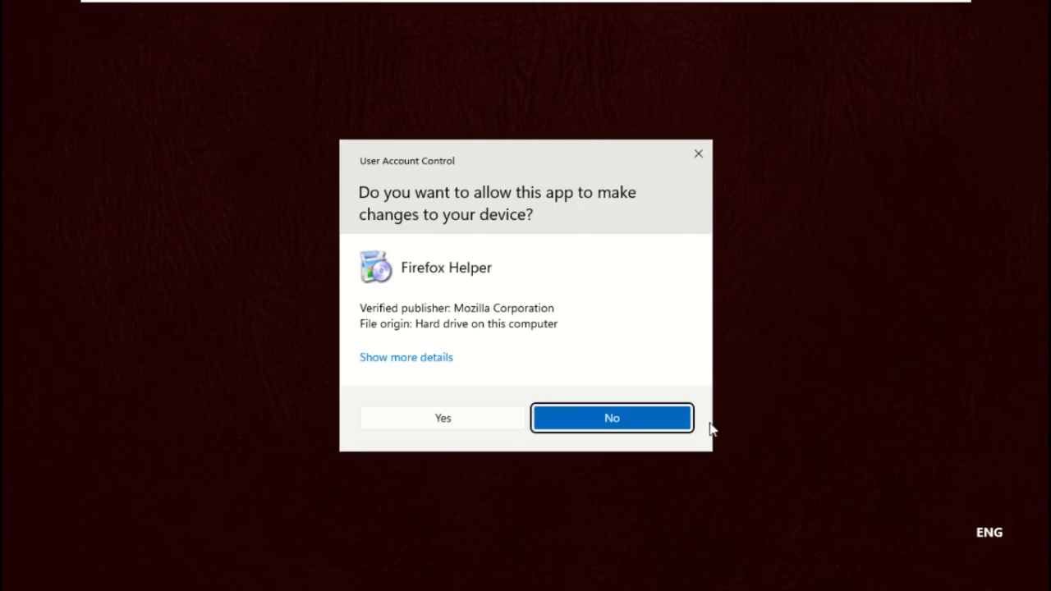
{"action": "left_click", "coordinate": [474, 415]}
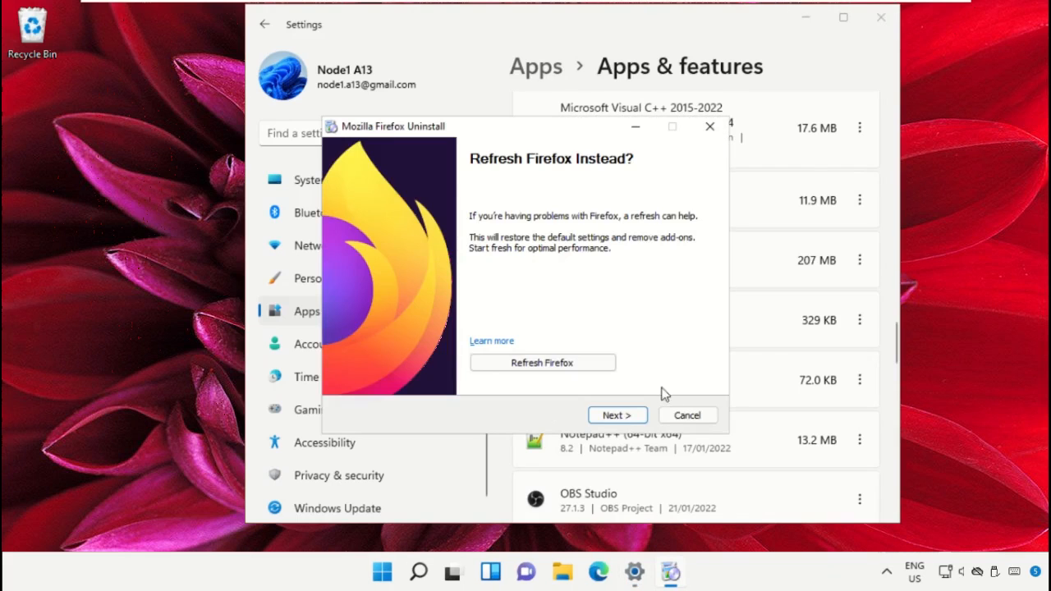
{"action": "left_click", "coordinate": [616, 415]}
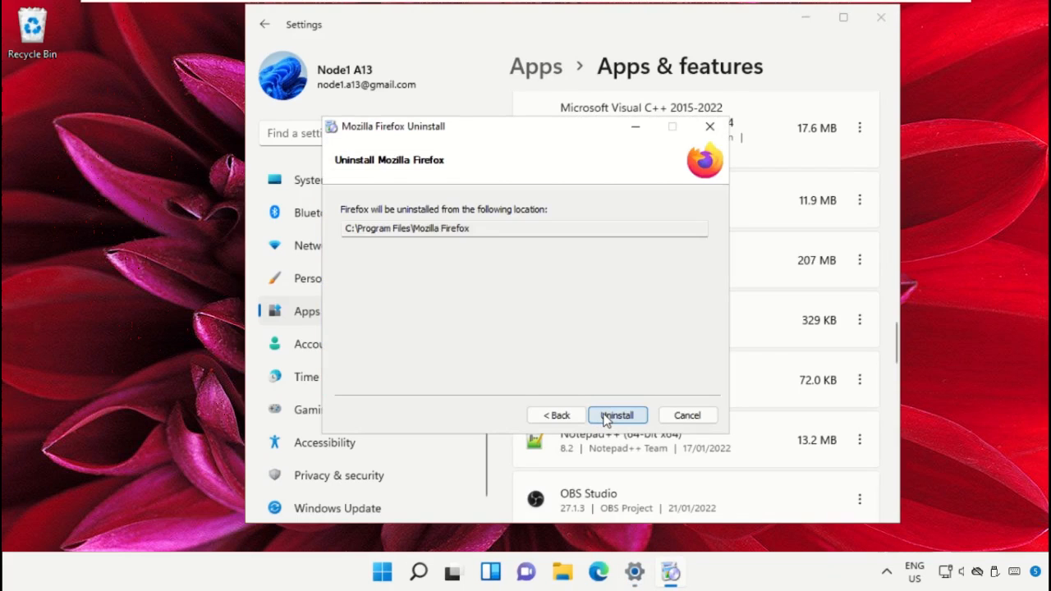
{"action": "left_click", "coordinate": [616, 416]}
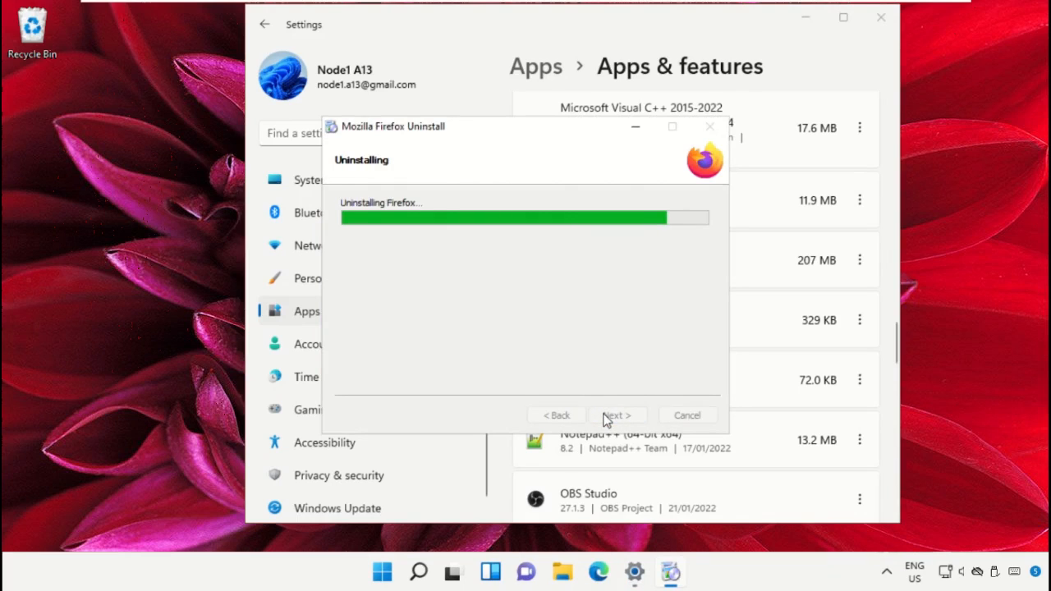
{"action": "left_click", "coordinate": [607, 416]}
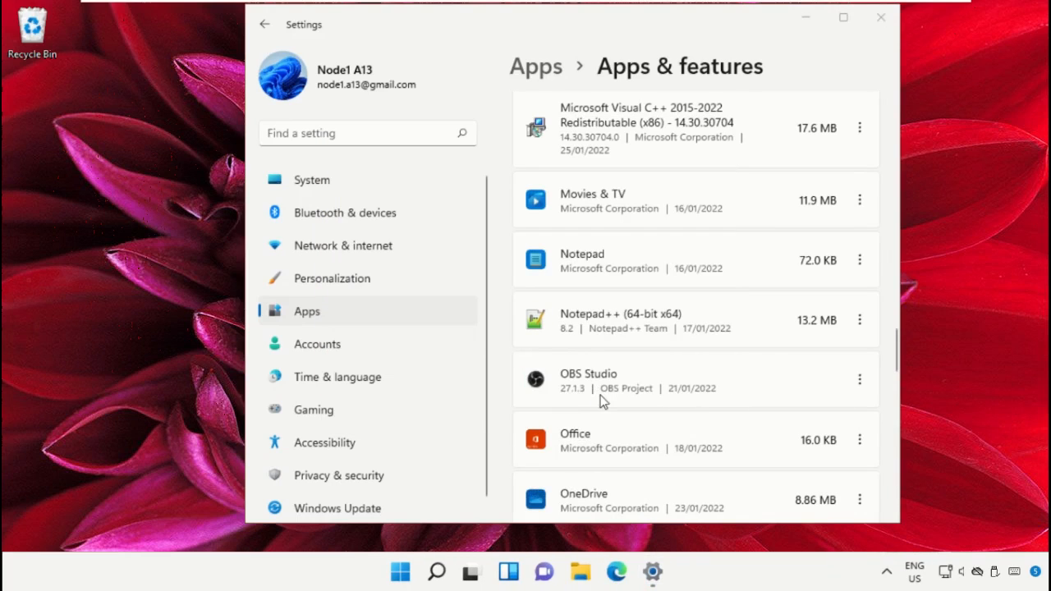
Uninstall OBS Studio together with its User Settings, allowing its uninstaller to make changes, and close the wizard.
{"action": "left_click", "coordinate": [861, 381]}
{"action": "left_click", "coordinate": [720, 443]}
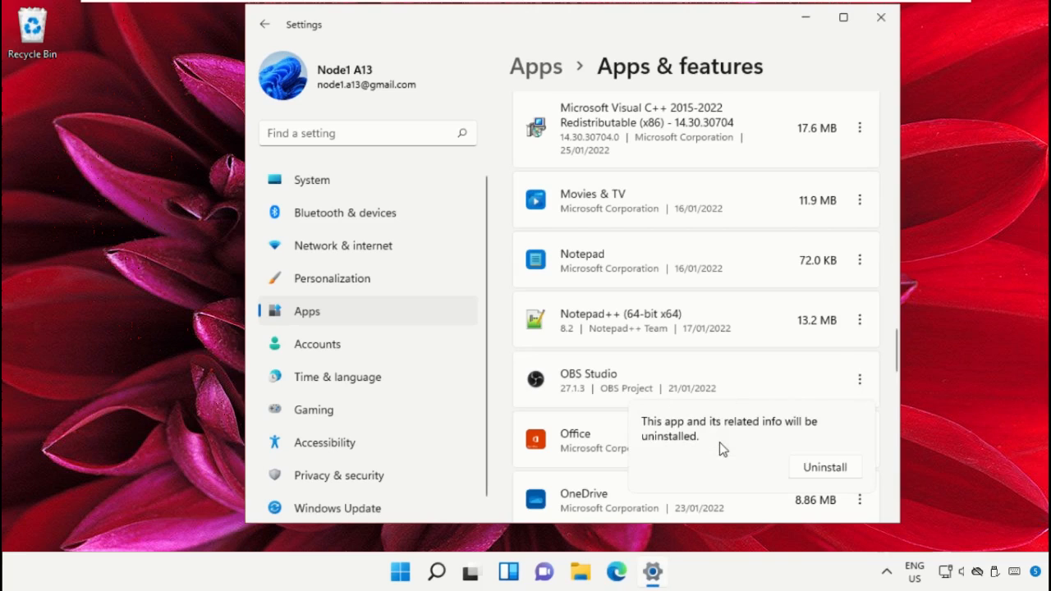
{"action": "left_click", "coordinate": [818, 468]}
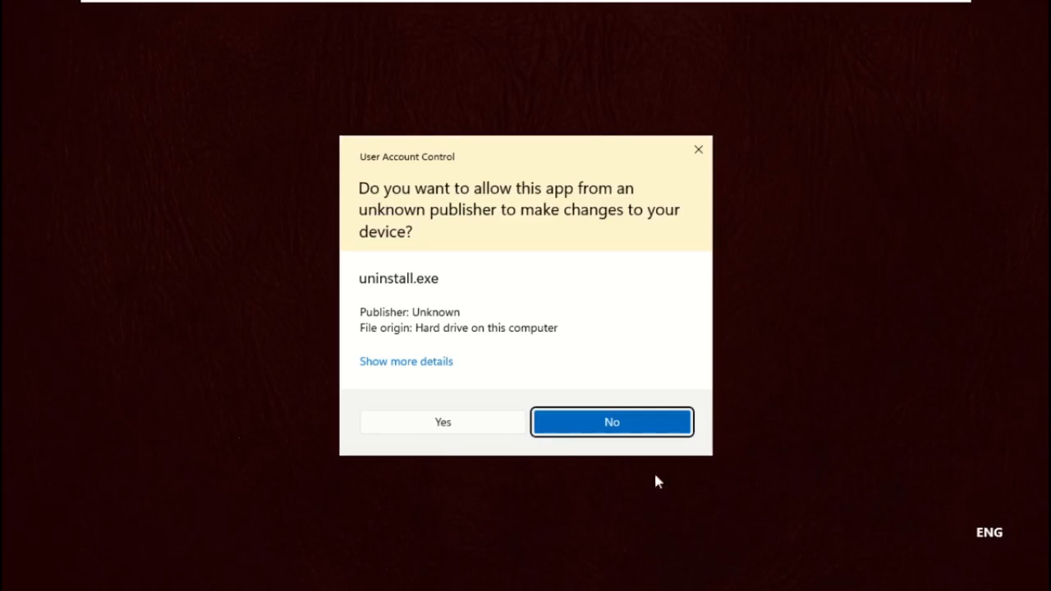
{"action": "left_click", "coordinate": [498, 427]}
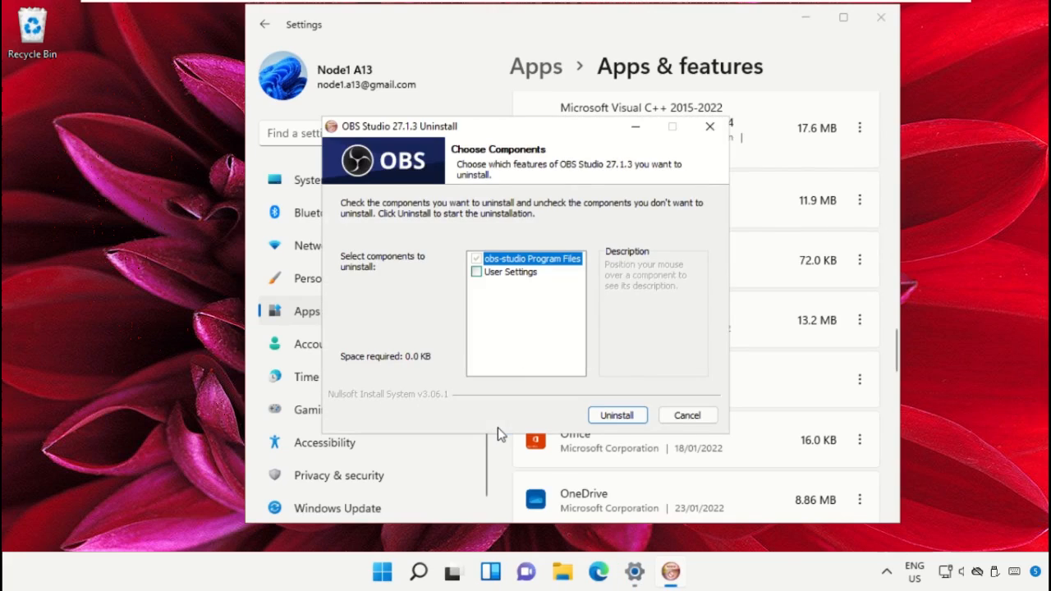
{"action": "left_click", "coordinate": [476, 272]}
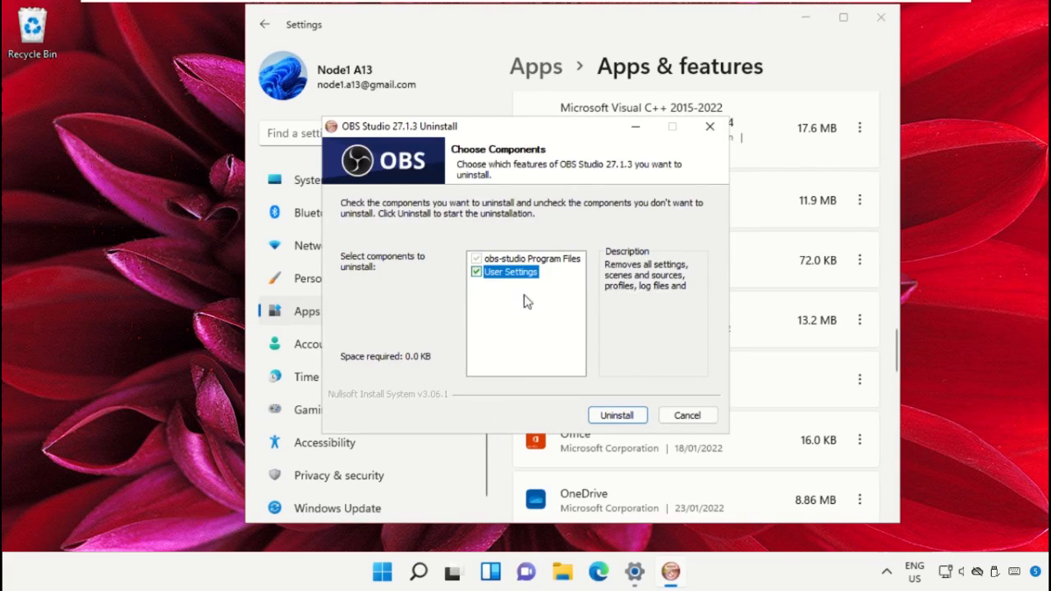
{"action": "left_click", "coordinate": [609, 416]}
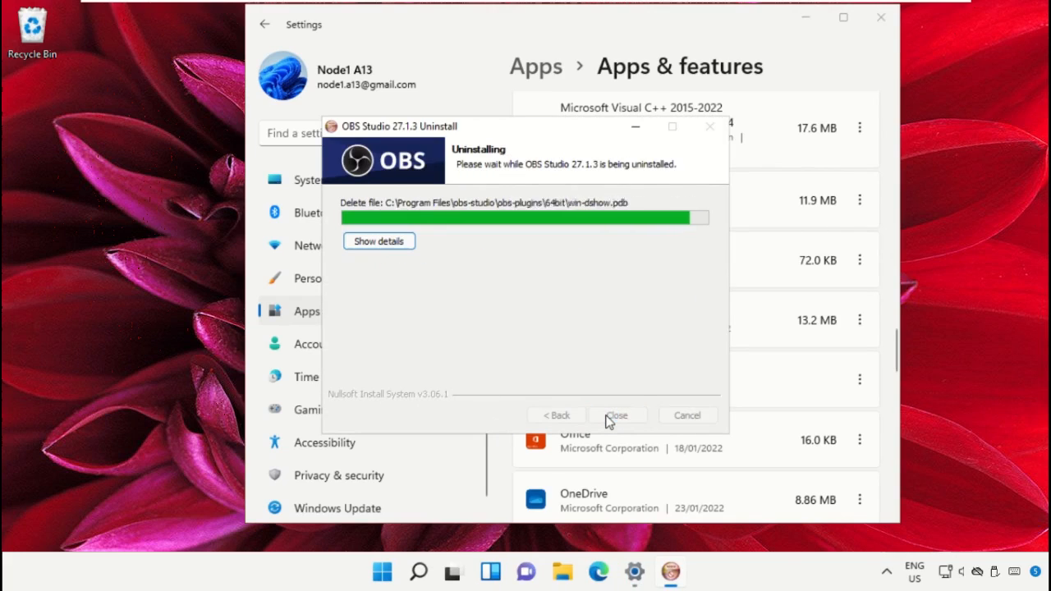
{"action": "left_click", "coordinate": [612, 418]}
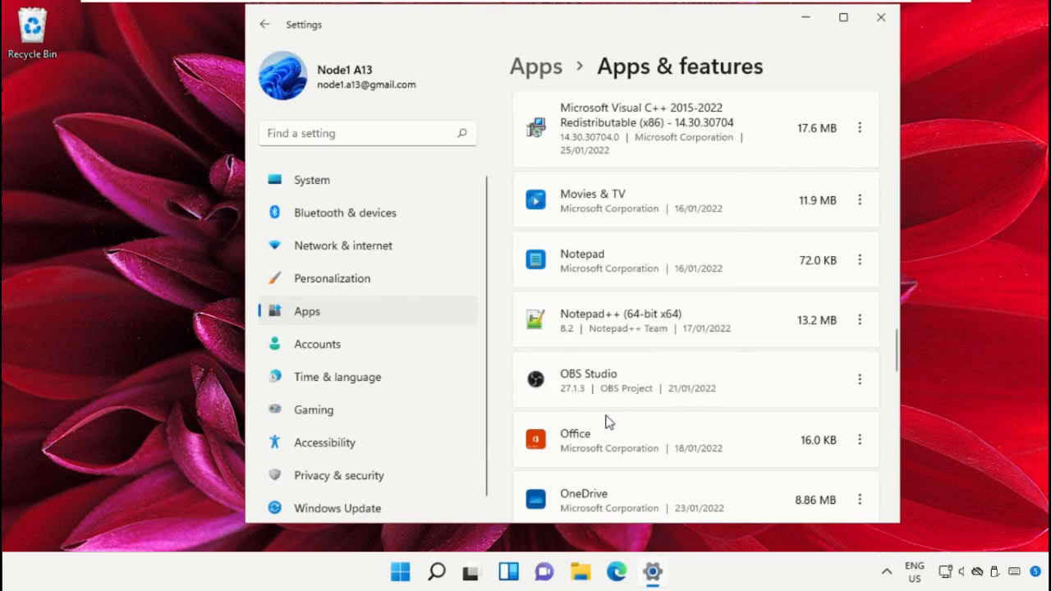
Uninstall Notepad++ (64-bit x64) without keeping its custom settings, allowing its uninstaller to make changes, and close the uninstaller and Settings.
{"action": "left_click", "coordinate": [860, 320]}
{"action": "left_click", "coordinate": [711, 384]}
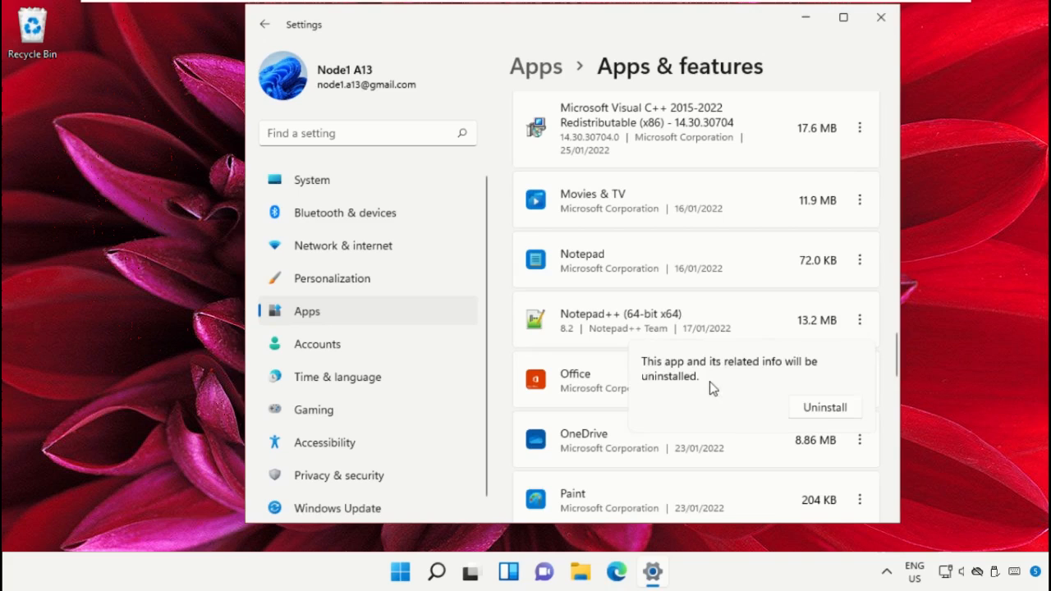
{"action": "left_click", "coordinate": [818, 405]}
{"action": "left_click", "coordinate": [454, 415]}
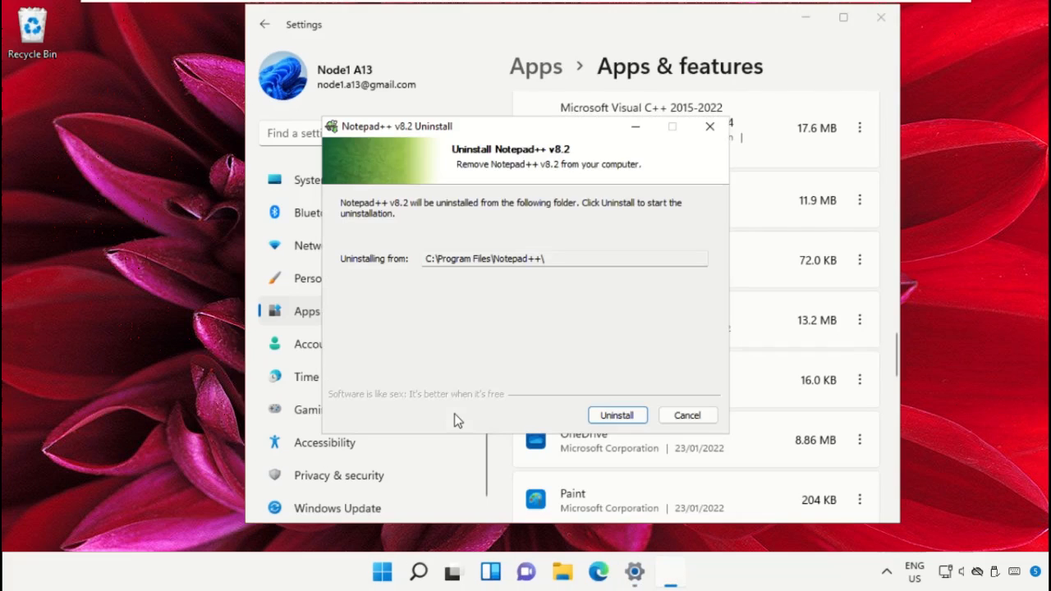
{"action": "left_click", "coordinate": [600, 416]}
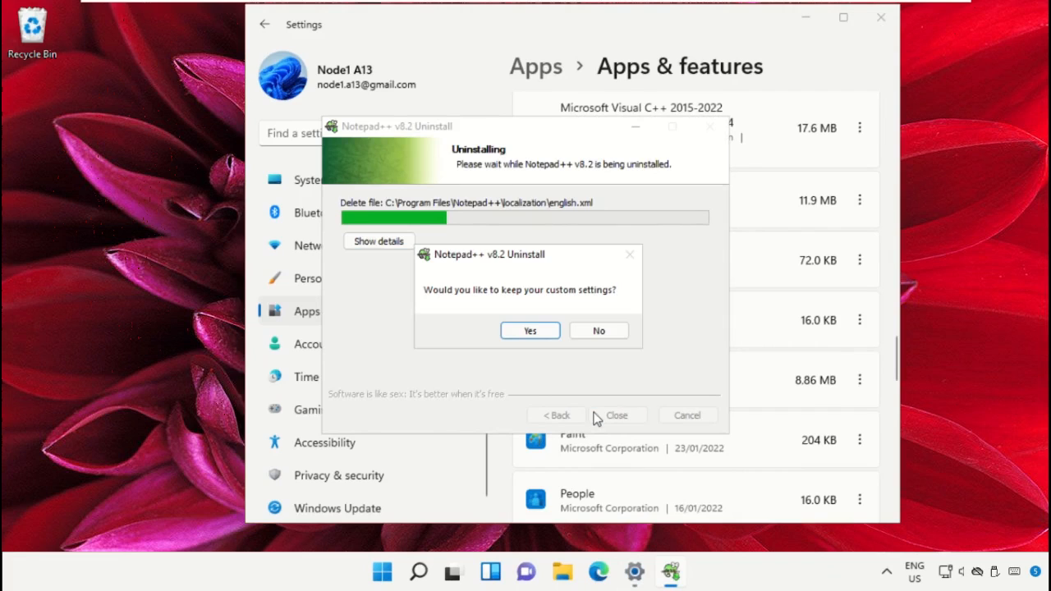
{"action": "left_click", "coordinate": [593, 335]}
{"action": "left_click", "coordinate": [629, 413]}
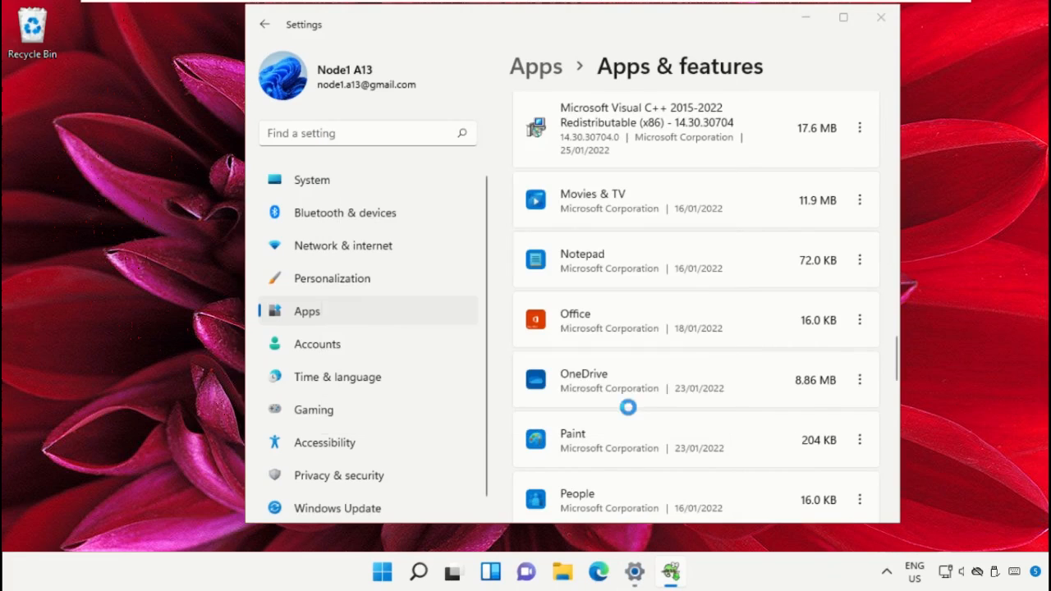
{"action": "left_click", "coordinate": [881, 18]}
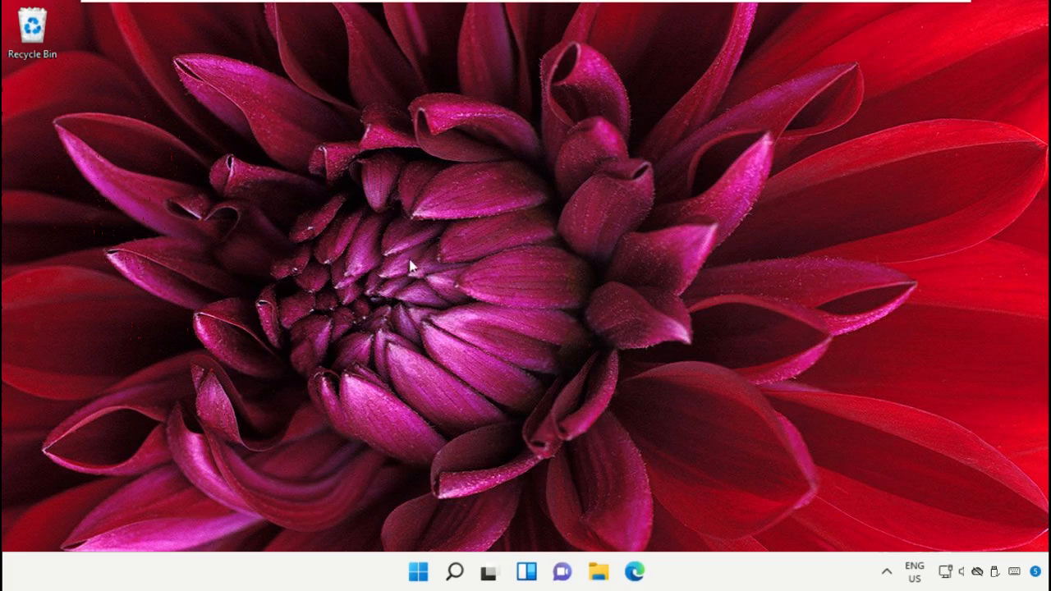
Find Disk Cleanup with Windows search and have it scan drive C:.
{"action": "left_click", "coordinate": [454, 572]}
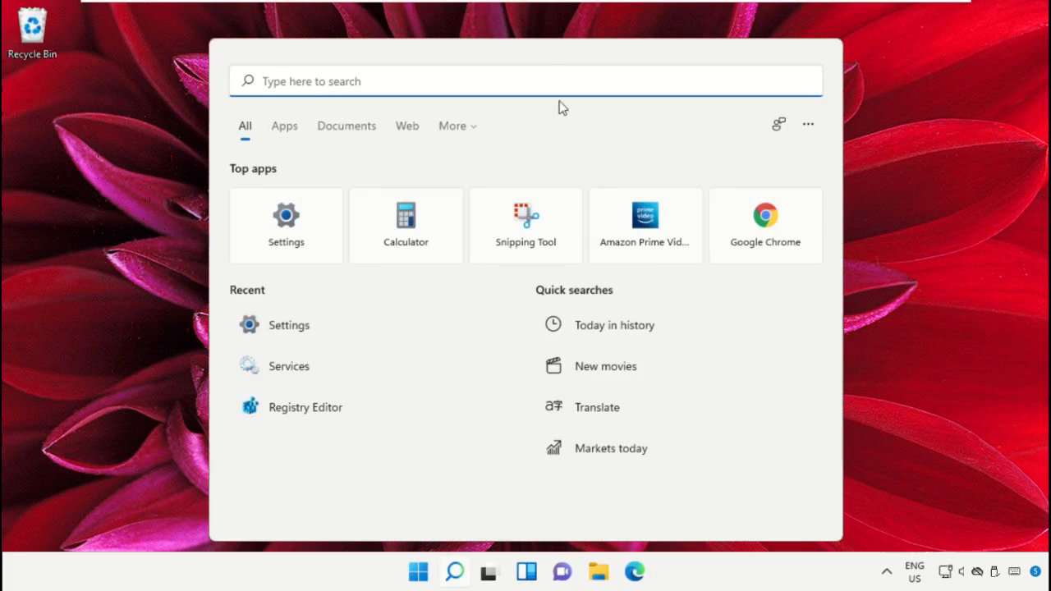
{"action": "type", "text": "Disk Cleanup"}
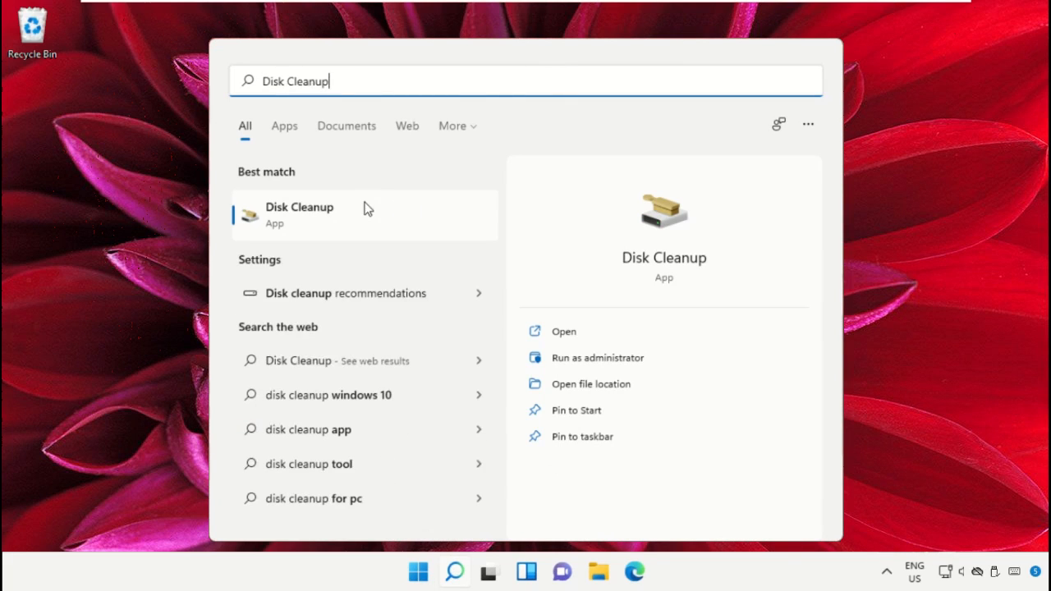
{"action": "left_click", "coordinate": [367, 208]}
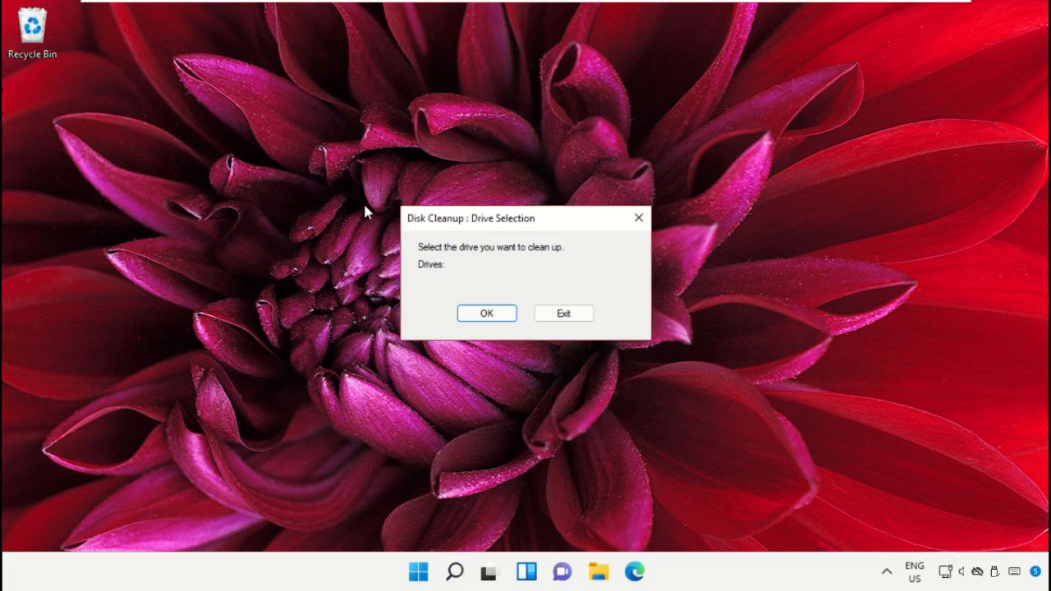
{"action": "left_click", "coordinate": [498, 283]}
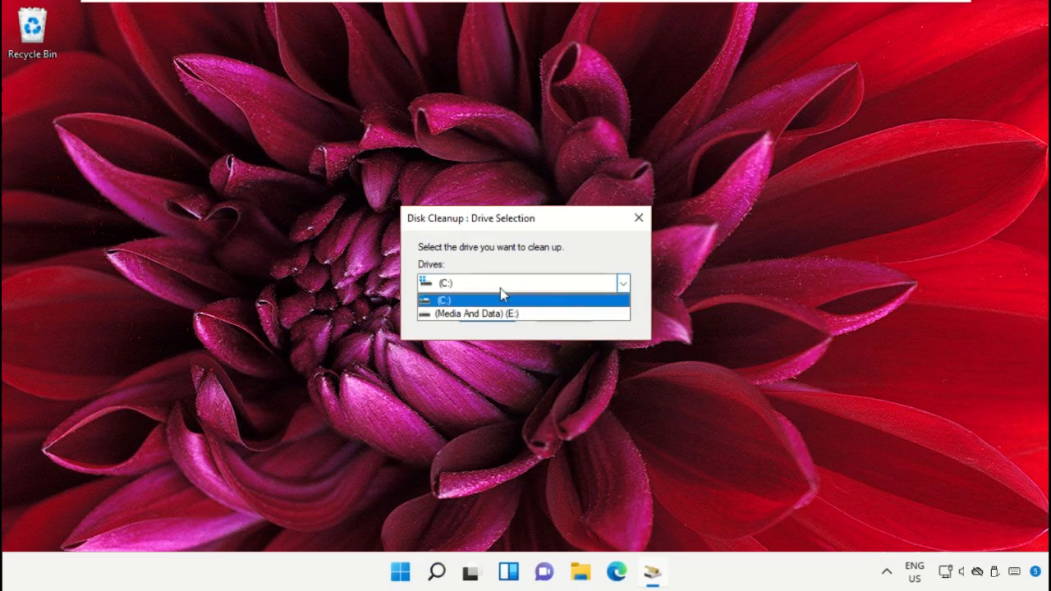
{"action": "left_click", "coordinate": [499, 301]}
{"action": "left_click", "coordinate": [487, 315]}
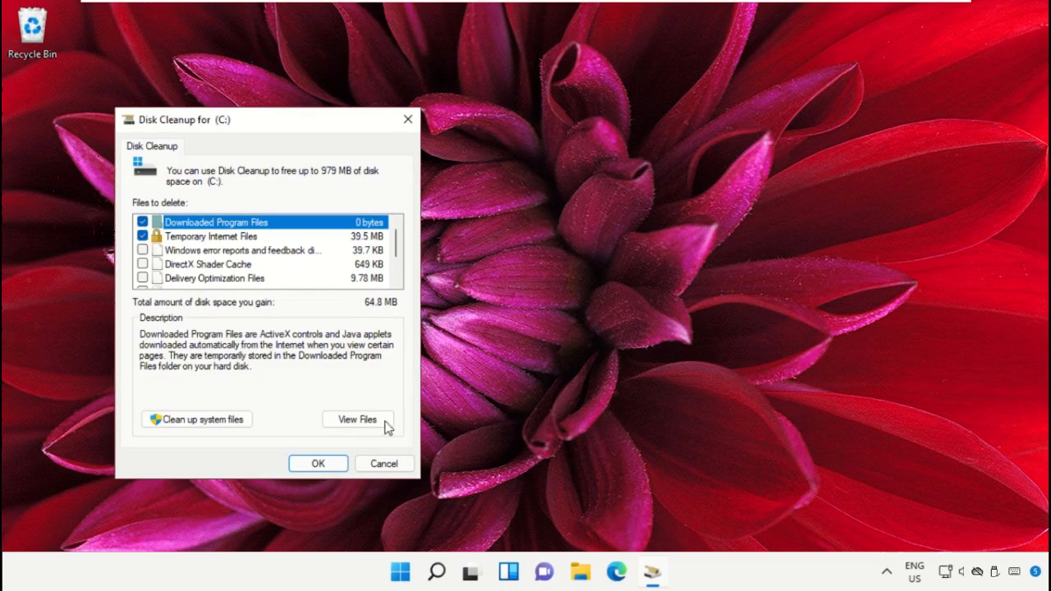
Rescan drive C: with system files included and permanently delete the preselected files.
{"action": "left_click", "coordinate": [222, 421]}
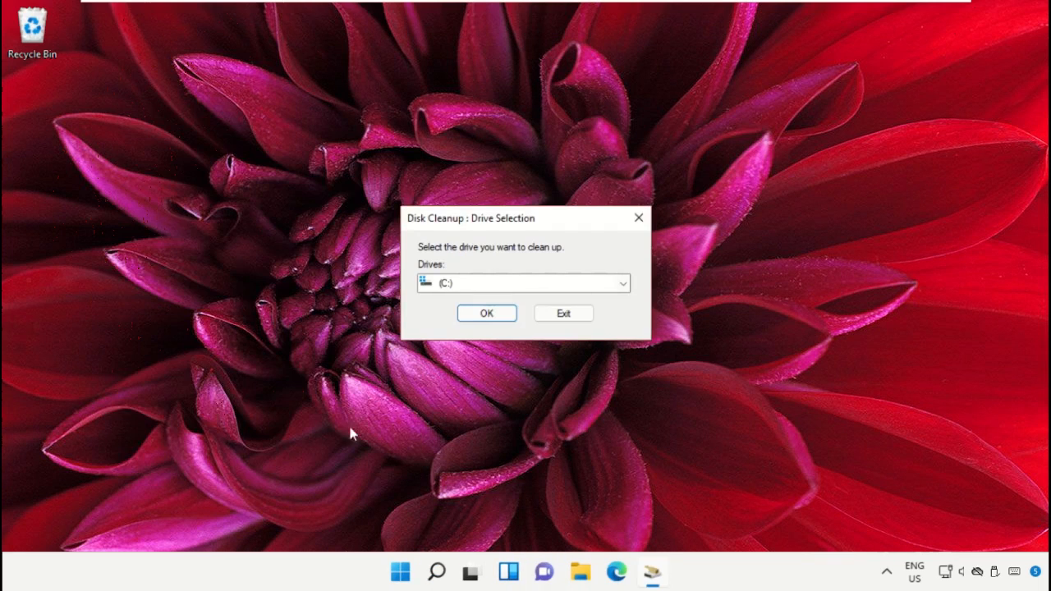
{"action": "left_click", "coordinate": [485, 316]}
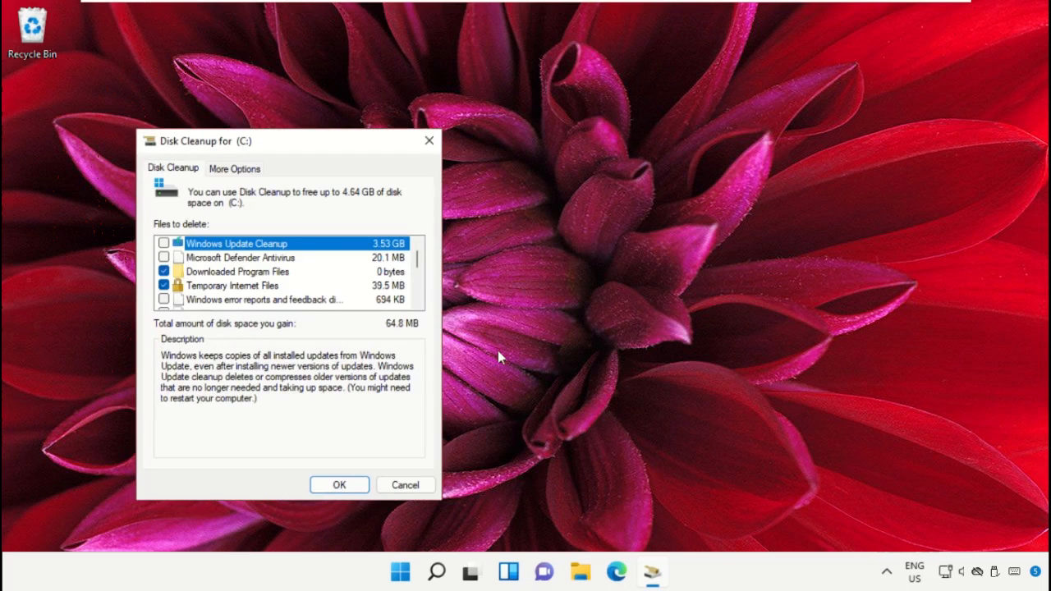
{"action": "left_click_drag", "start_coordinate": [332, 147], "coordinate": [536, 90]}
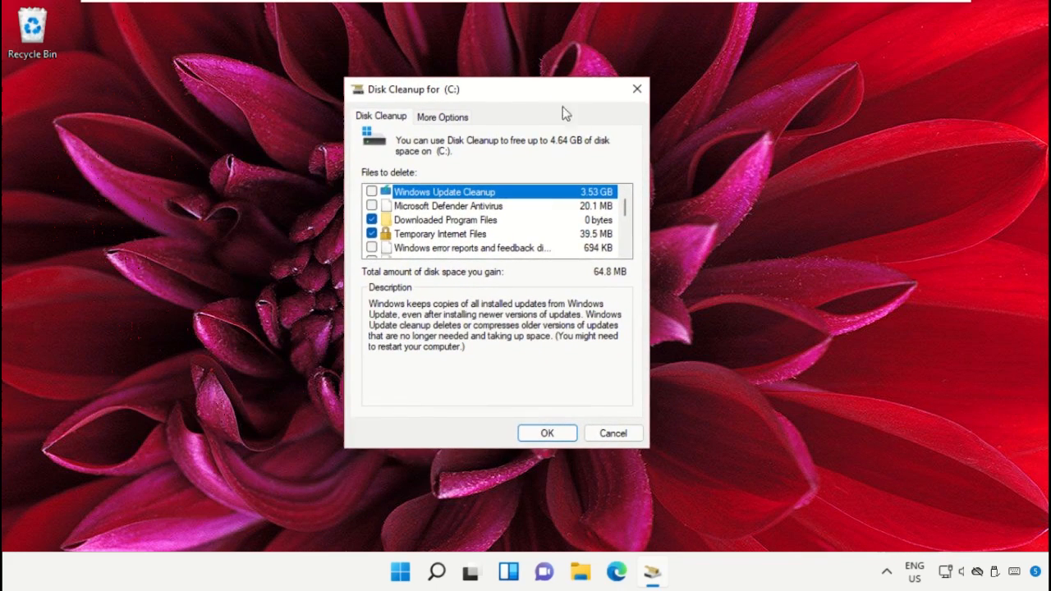
{"action": "left_click", "coordinate": [543, 435]}
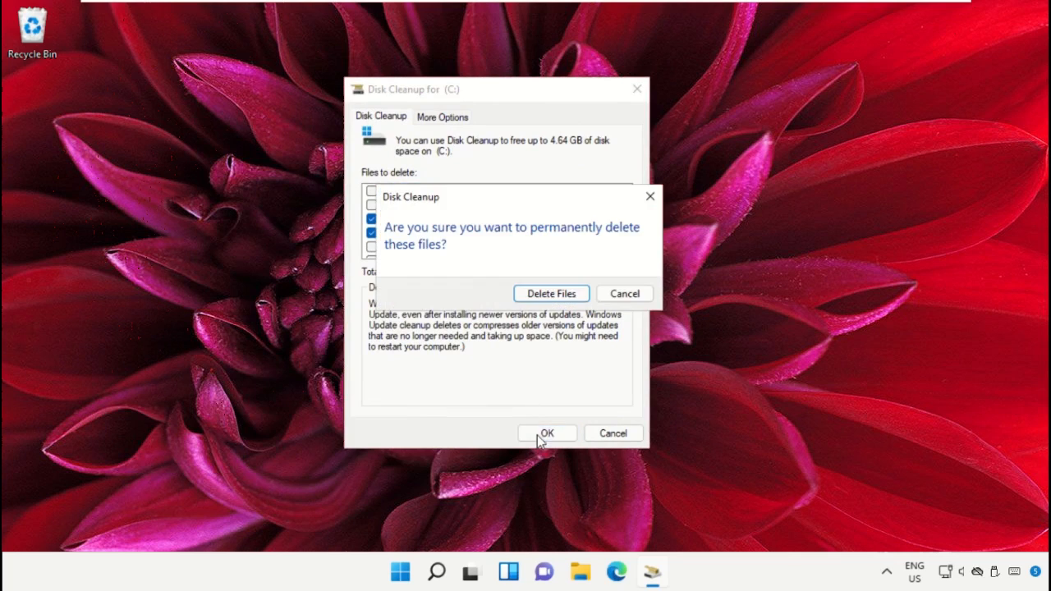
{"action": "left_click", "coordinate": [562, 229]}
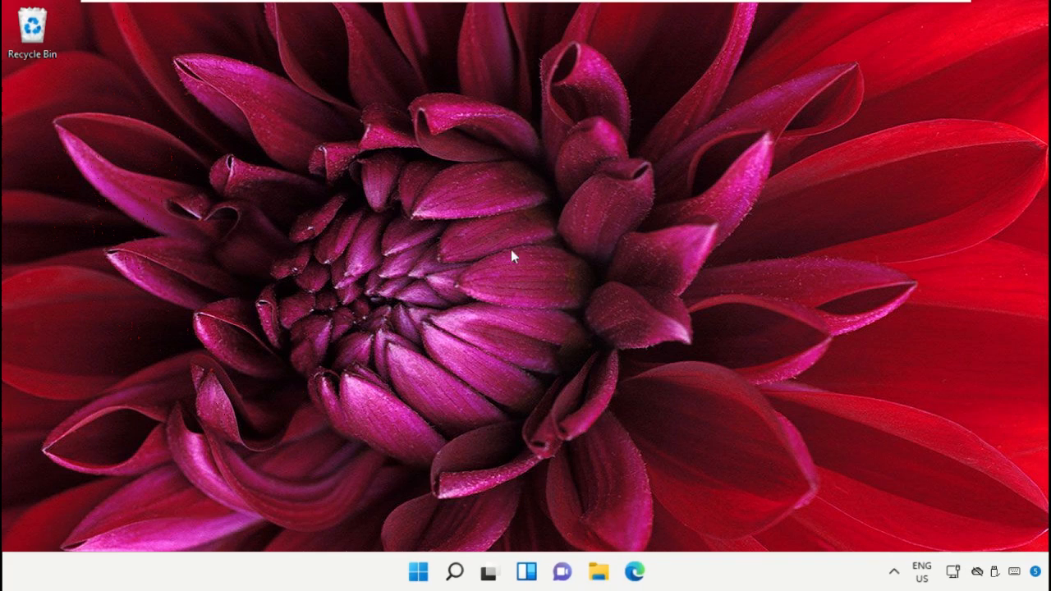
Search Windows for Cmd and run Command Prompt as administrator, allowing it to make changes.
{"action": "left_click", "coordinate": [454, 572]}
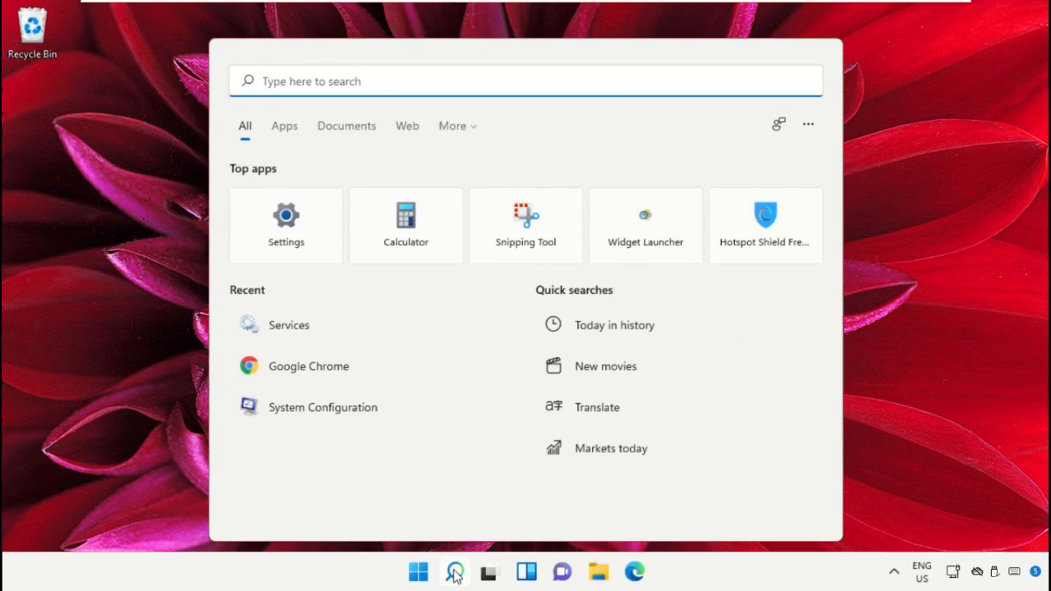
{"action": "type", "text": "Cmd"}
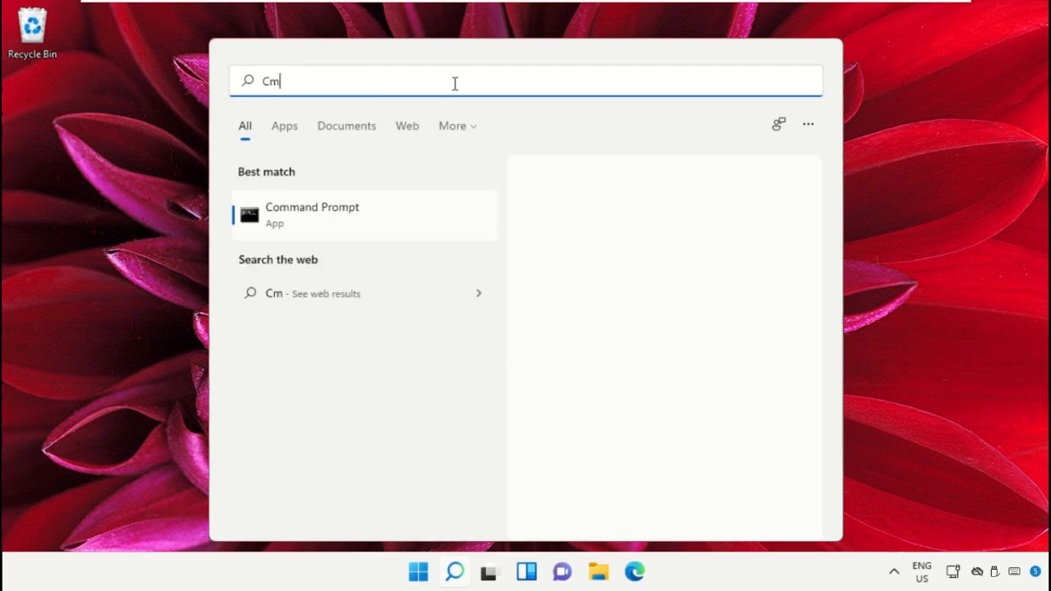
{"action": "right_click", "coordinate": [312, 209]}
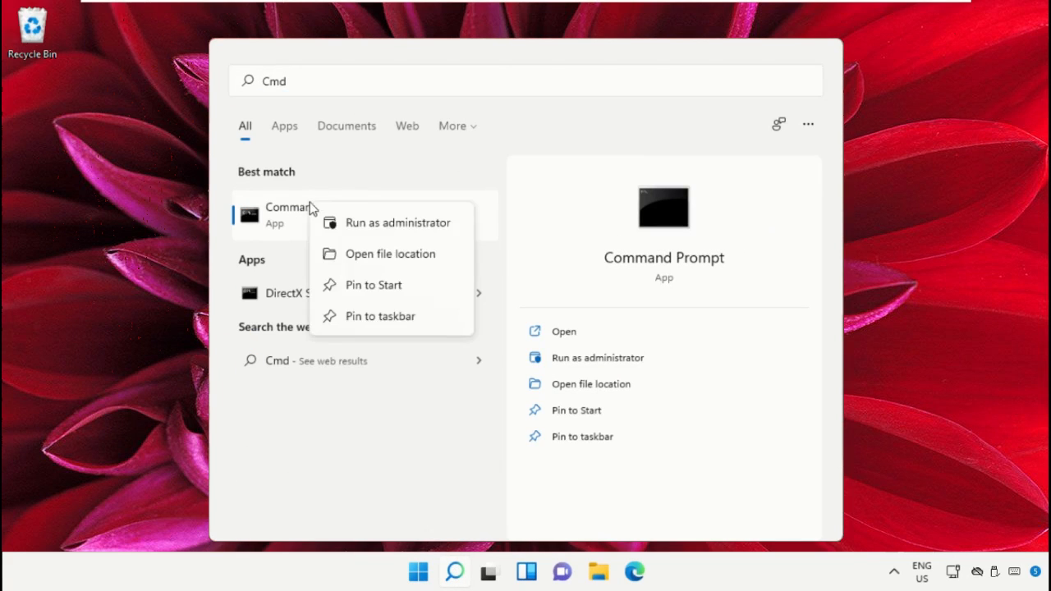
{"action": "left_click", "coordinate": [399, 233]}
{"action": "left_click", "coordinate": [414, 411]}
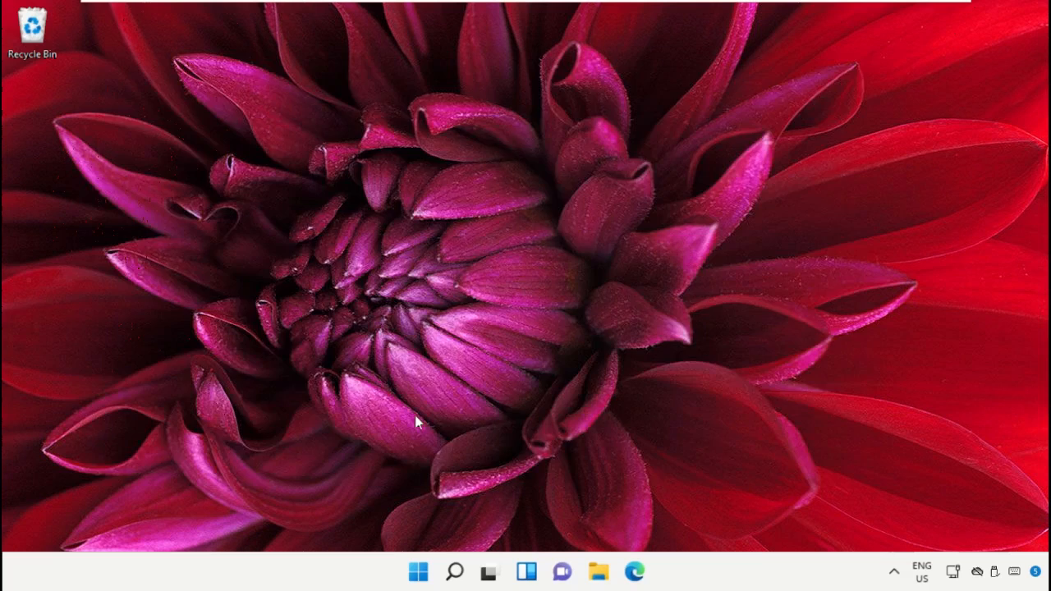
{"action": "left_click_drag", "start_coordinate": [572, 78], "coordinate": [638, 61]}
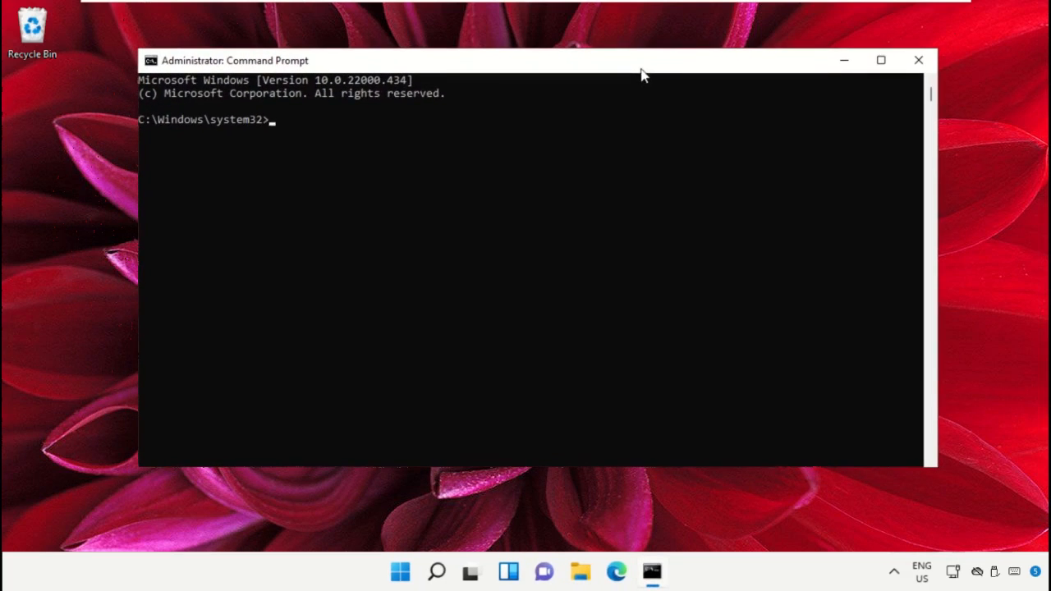
Run a system file scan with sfc /scannow and close Command Prompt once the scan finishes.
{"action": "type", "text": "sfc /scannow"}
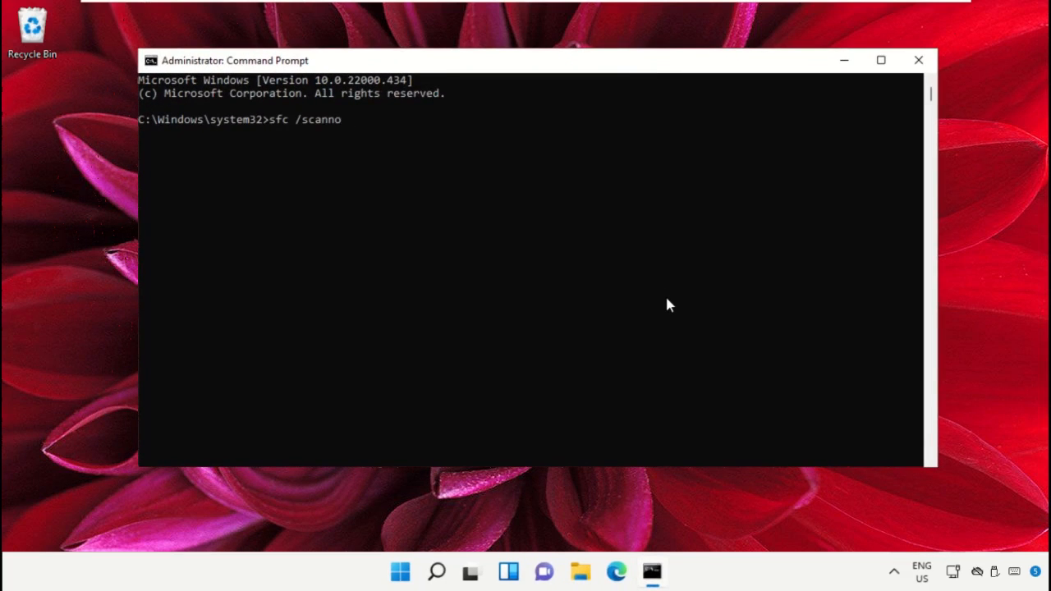
{"action": "key", "text": "Return"}
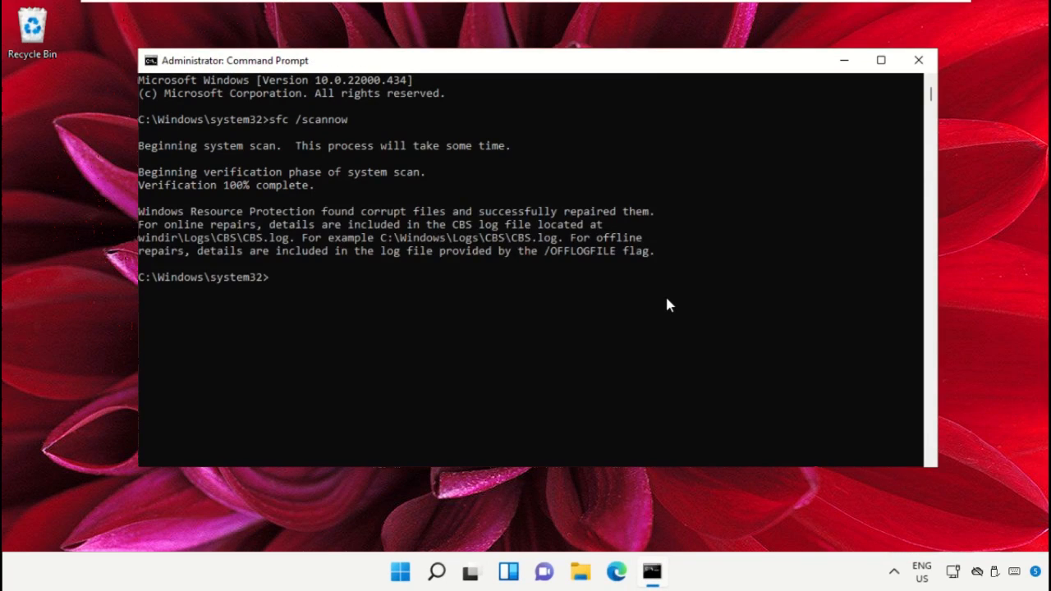
{"action": "left_click", "coordinate": [919, 60]}
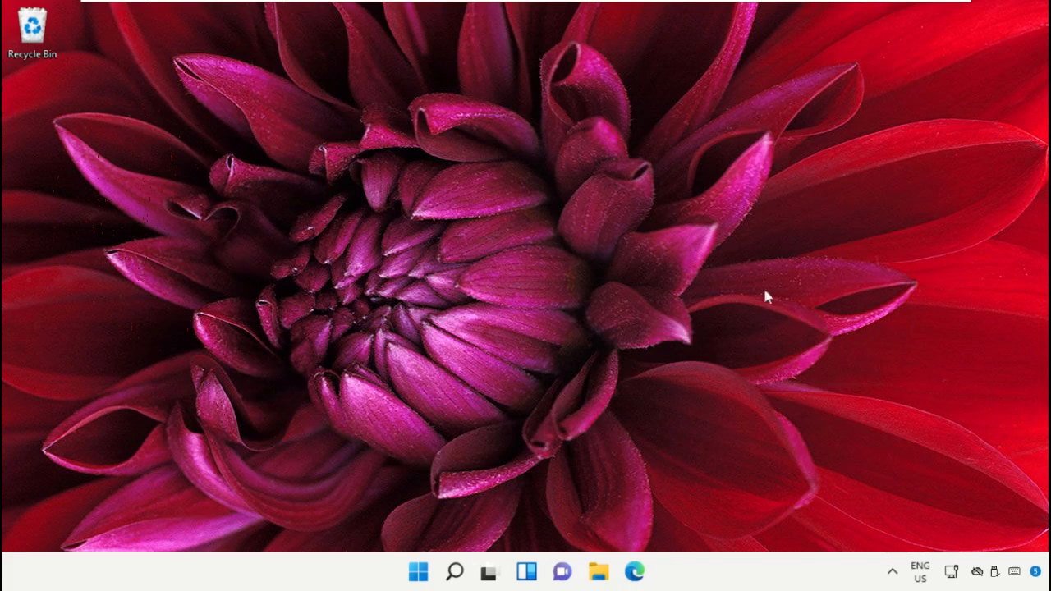
Bring up the power options for shutting down or restarting the computer.
{"action": "left_click", "coordinate": [419, 572]}
{"action": "left_click", "coordinate": [727, 517]}
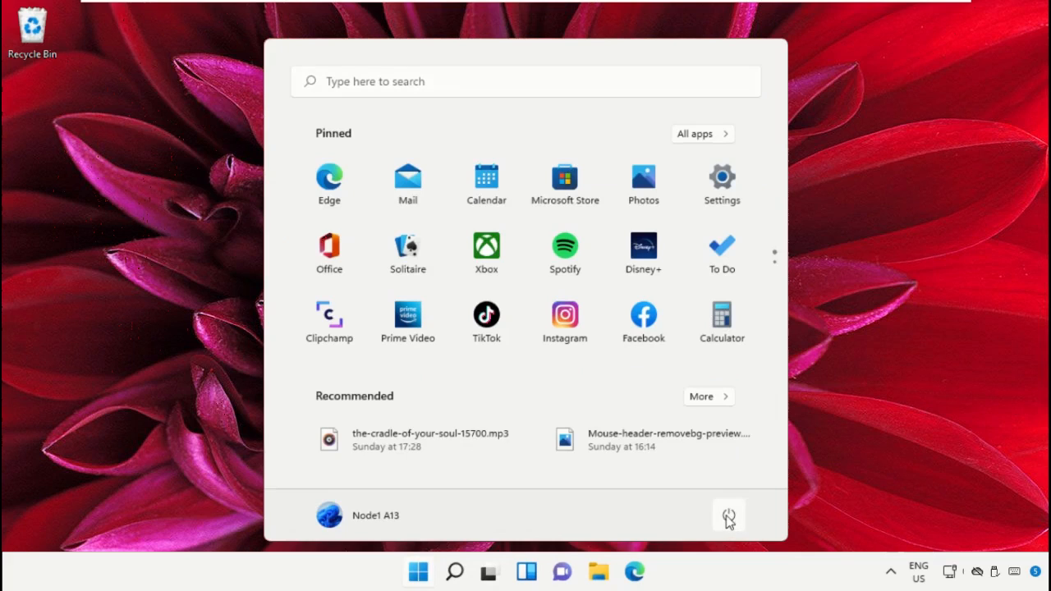
{"action": "left_click", "coordinate": [733, 514]}
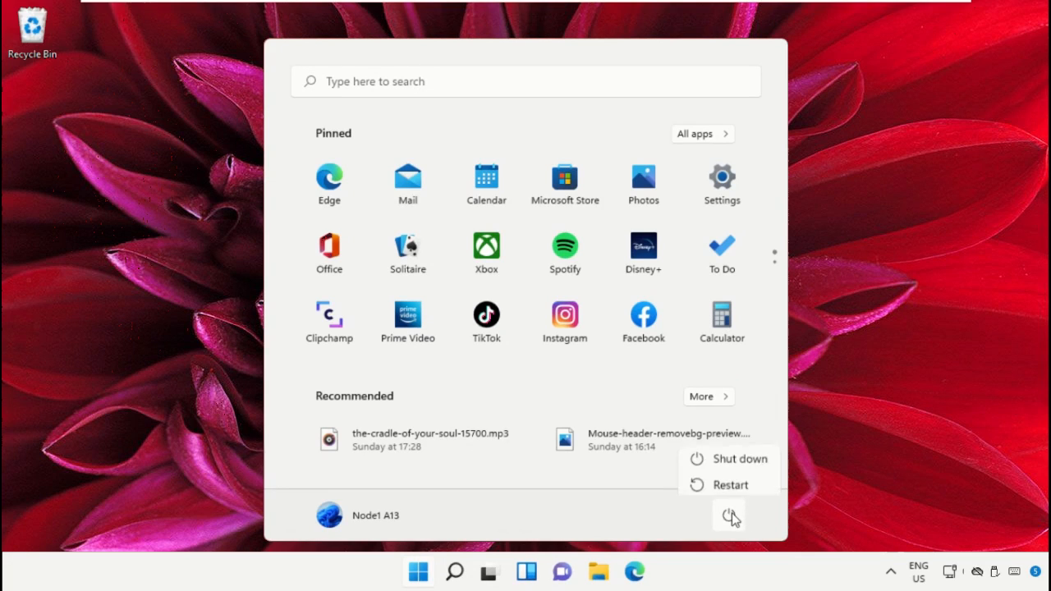